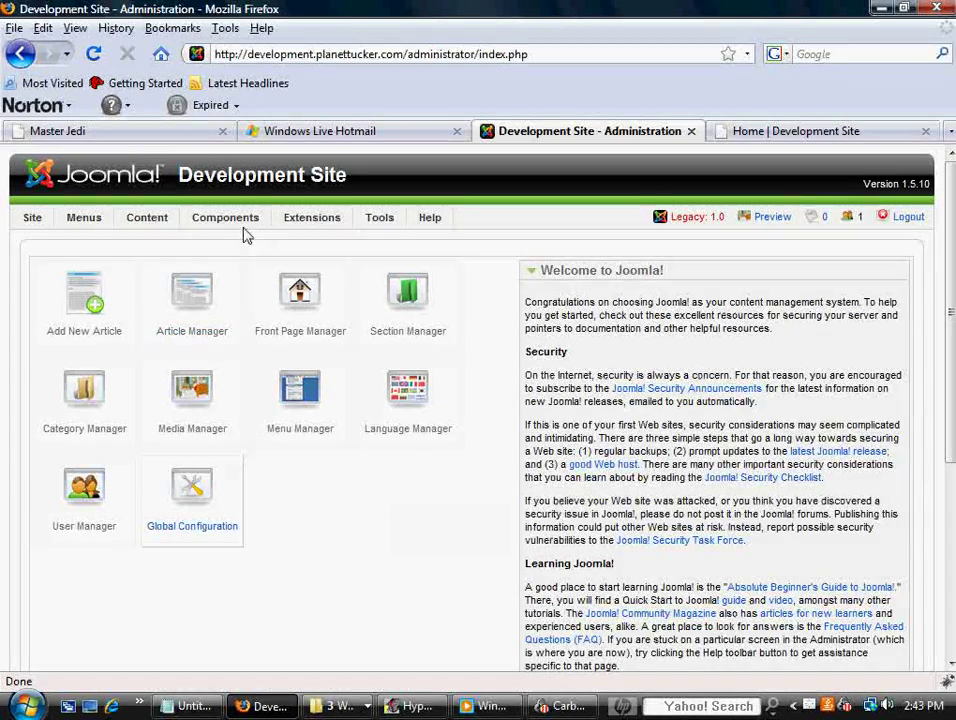
# - Show the Menus dropdown in the Joomla 1.5.10 administrator top bar
pyautogui.moveTo(76, 219)
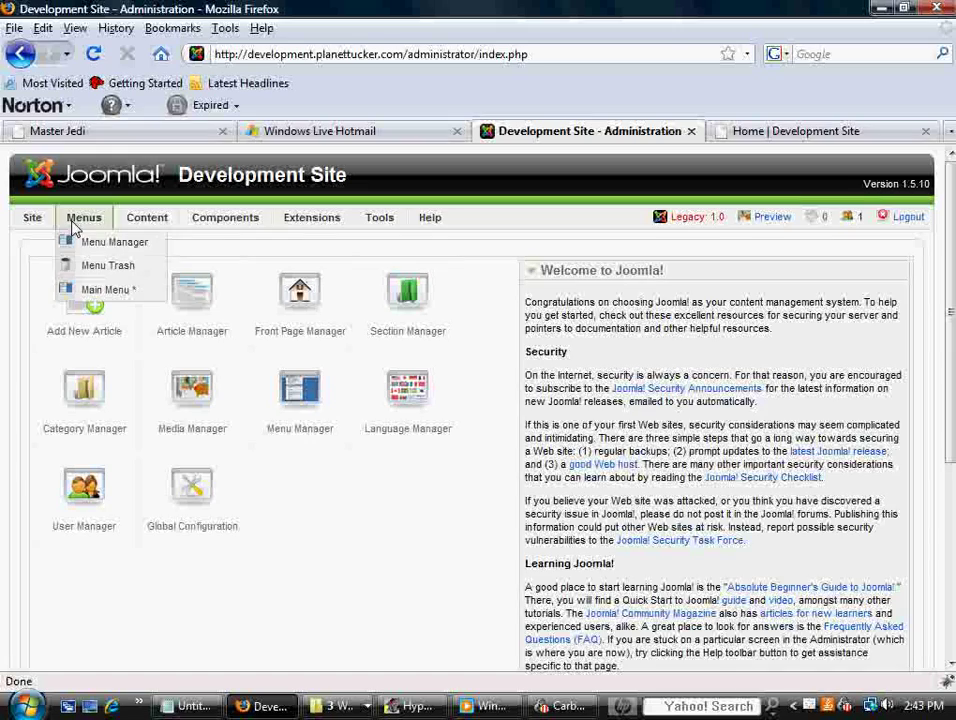
# - Open the Main Menu item list and scroll down to Member Profiles and its sub-items
pyautogui.click(96, 289)
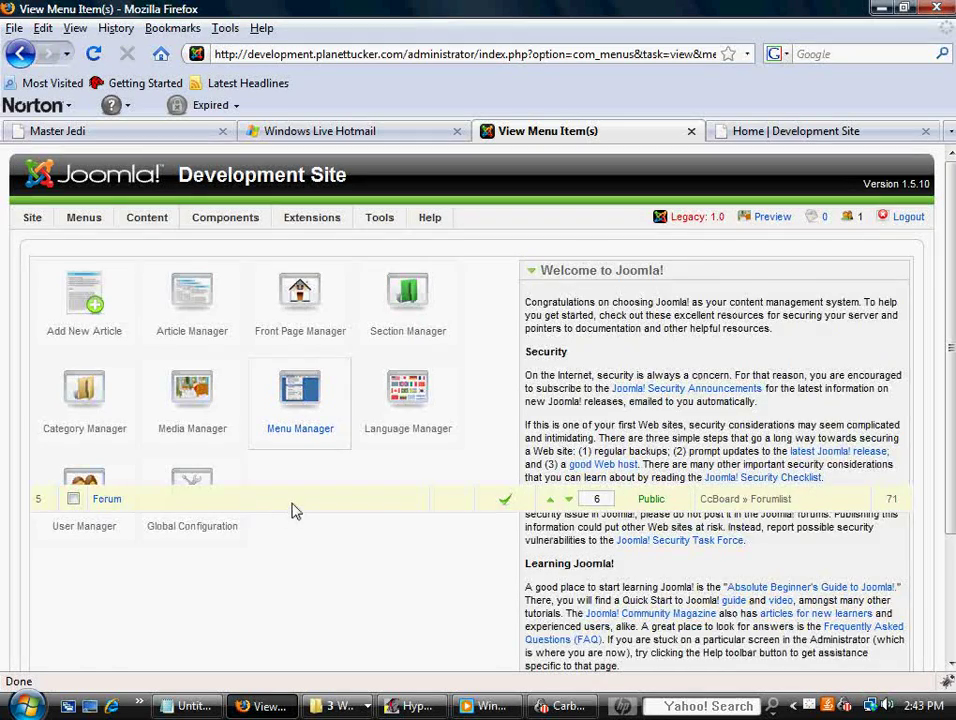
pyautogui.scroll(-2, 278, 440)
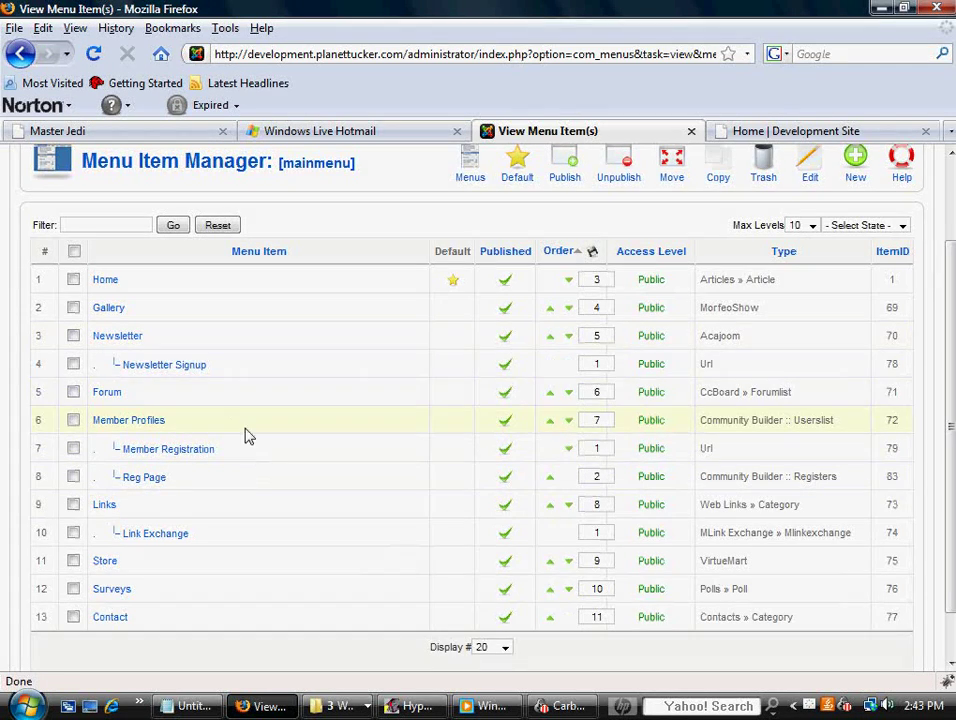
# - Start a new main-menu item and expand Community Builder to list Registration, Login and Logout types
pyautogui.click(855, 160)
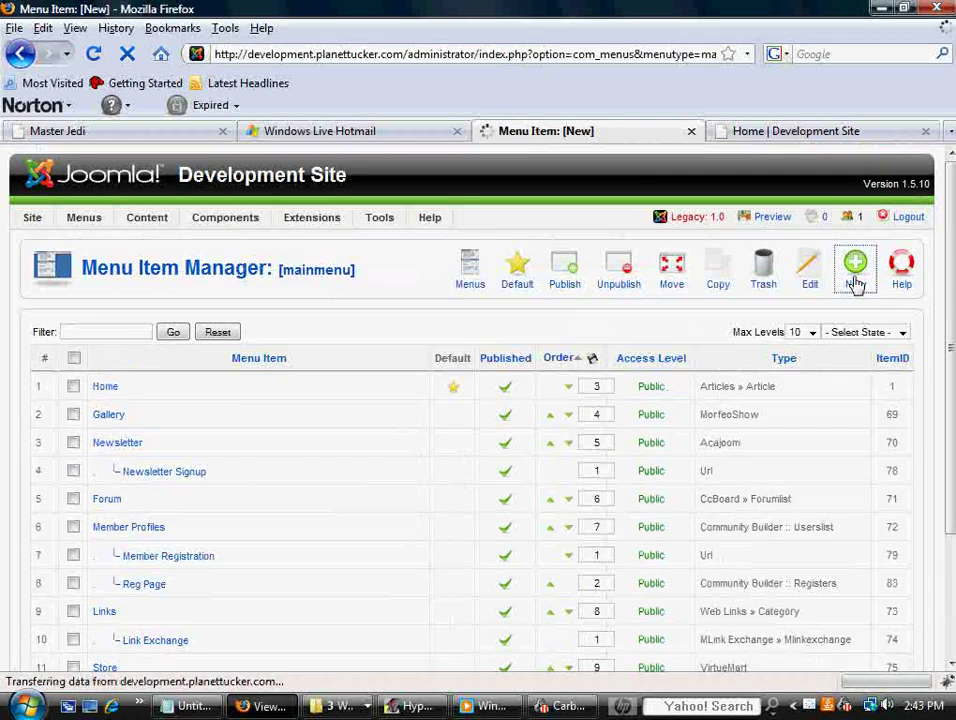
pyautogui.scroll(-1, 490, 450)
pyautogui.scroll(-2, 490, 450)
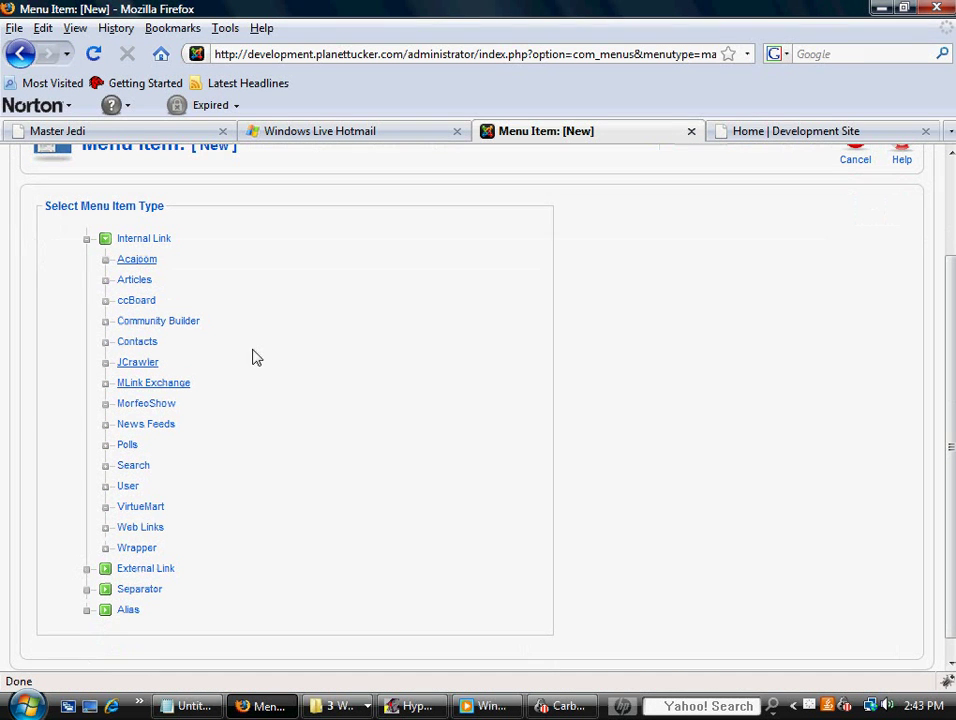
pyautogui.moveTo(237, 318); pyautogui.dragTo(92, 322)
pyautogui.click(108, 328)
pyautogui.click(150, 322)
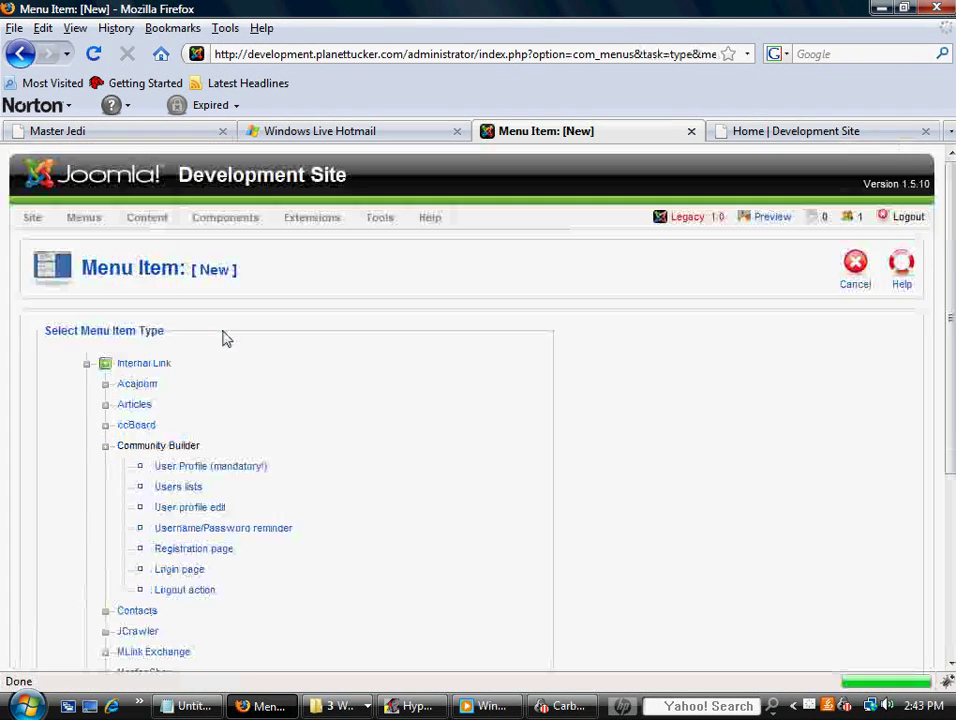
pyautogui.scroll(-1, 375, 477)
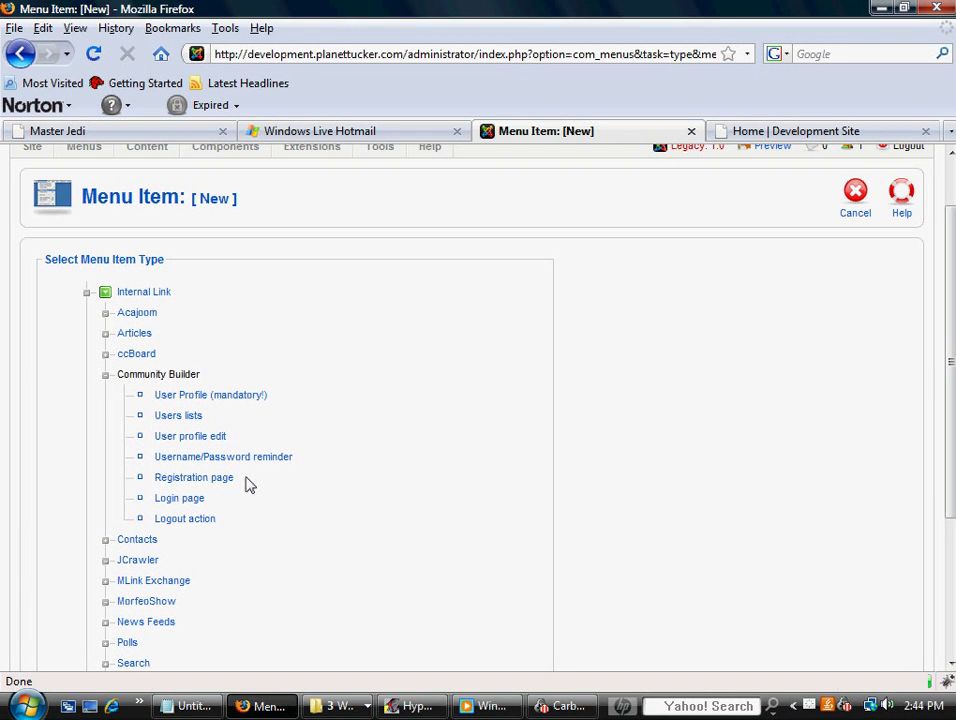
pyautogui.moveTo(222, 487)
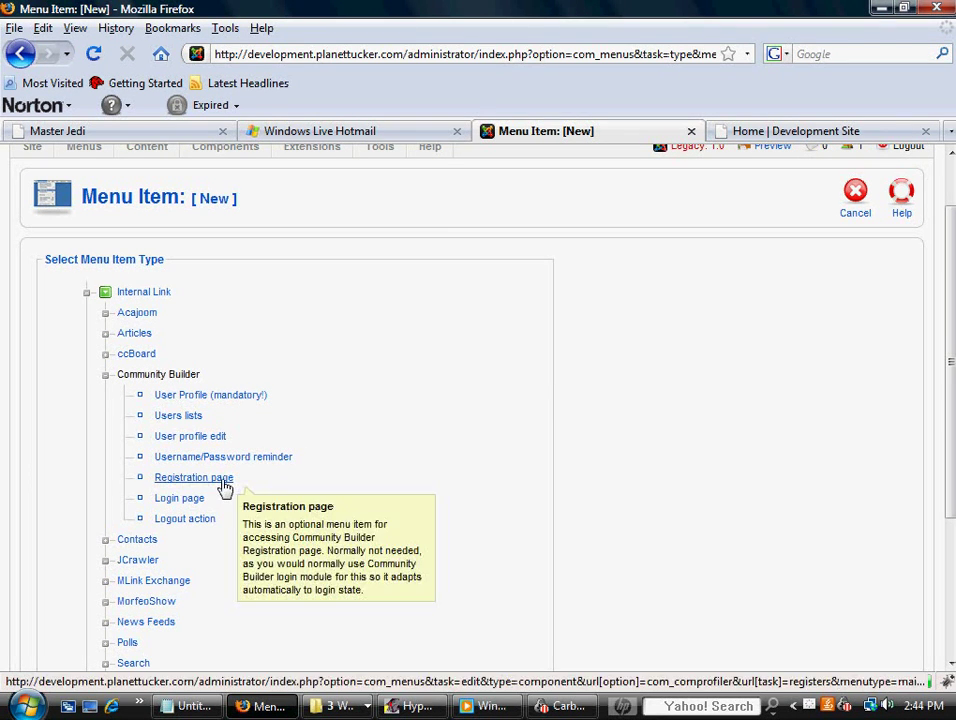
pyautogui.moveTo(196, 507)
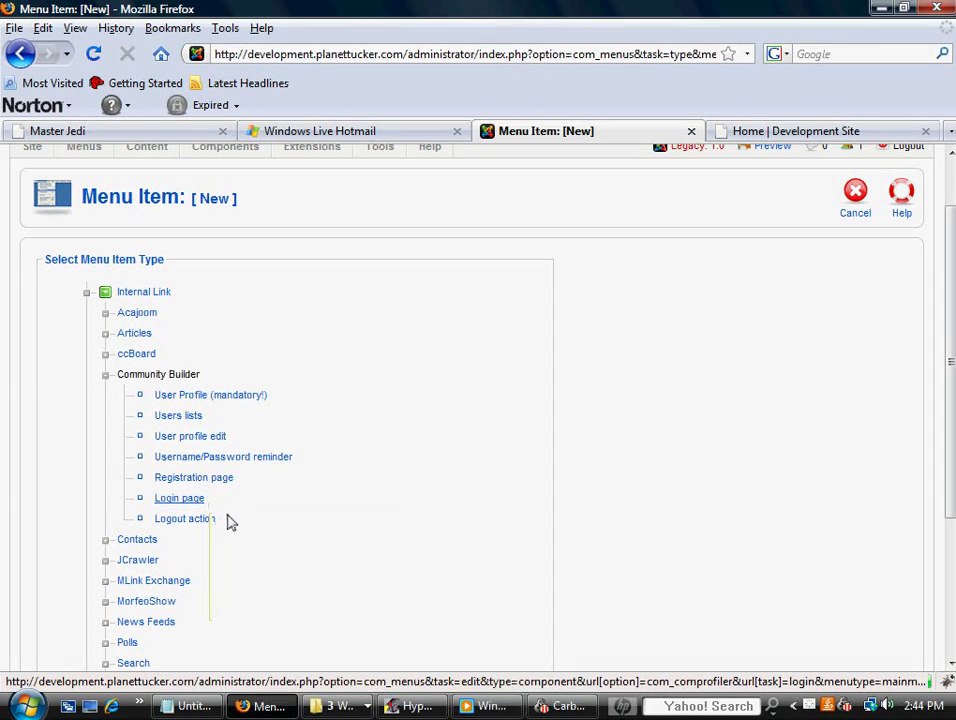
pyautogui.moveTo(185, 528)
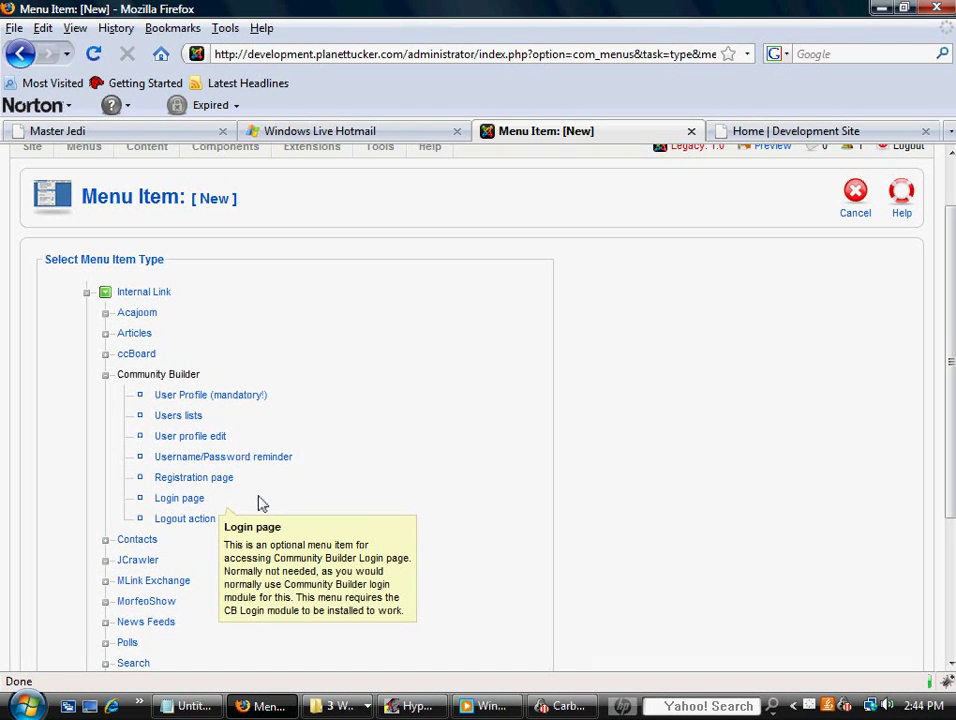
pyautogui.scroll(2, 409, 488)
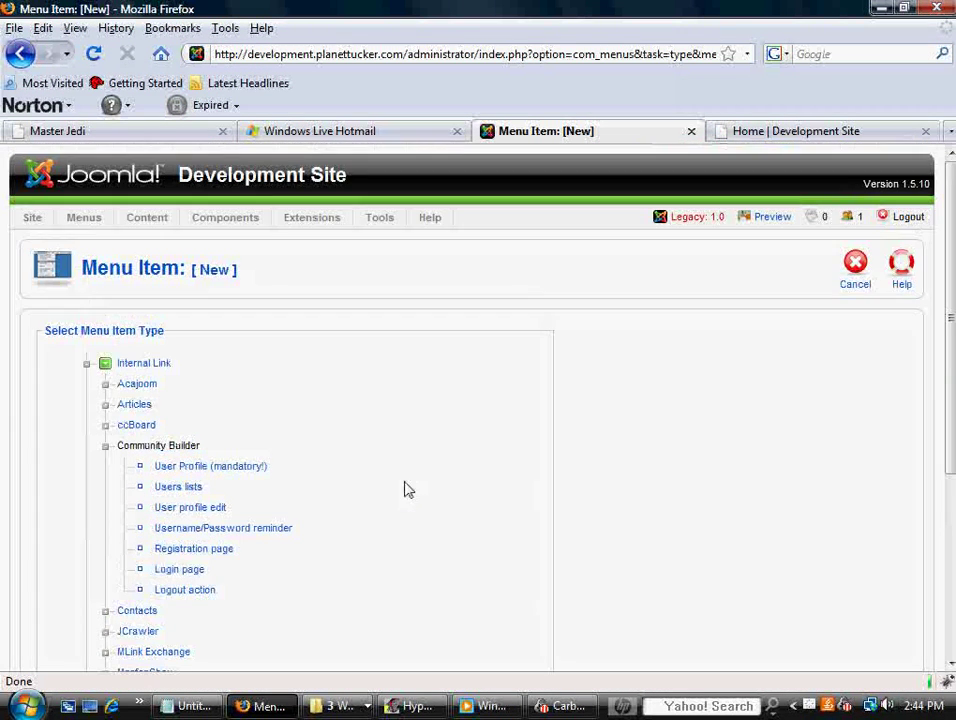
# - Cancel the new menu item and open the Member Login (cblogin) module in the Module Manager
pyautogui.click(855, 266)
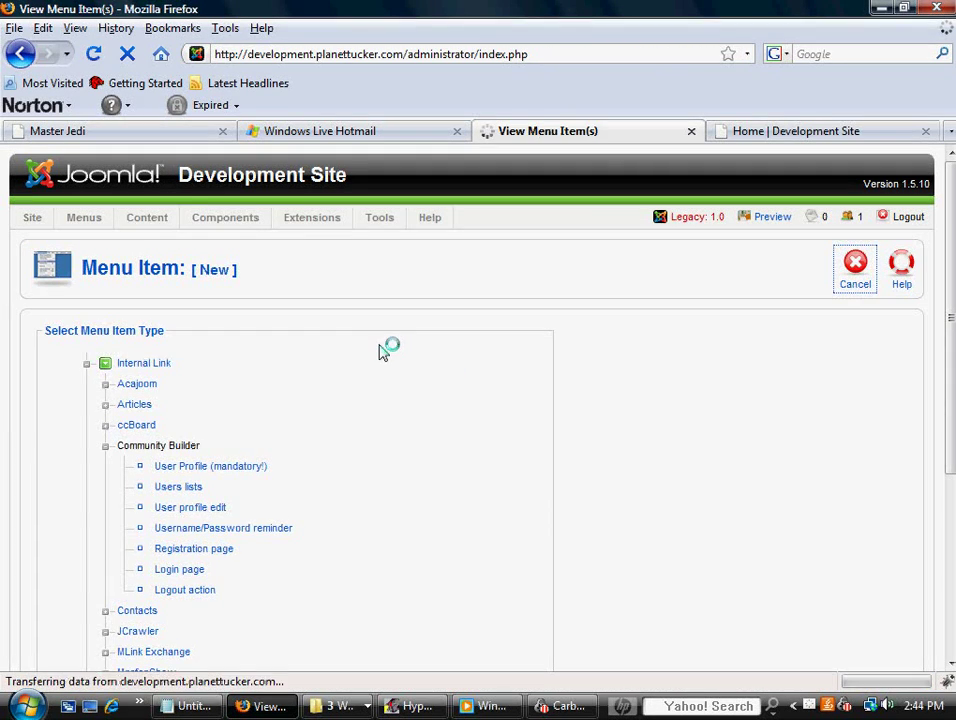
pyautogui.moveTo(312, 219)
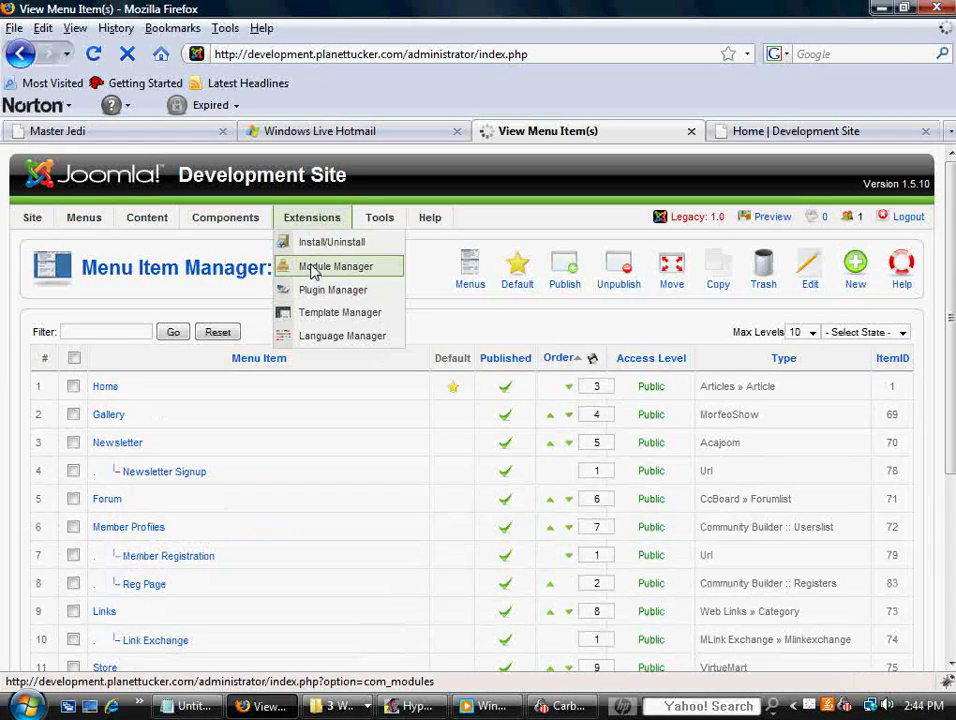
pyautogui.click(378, 313)
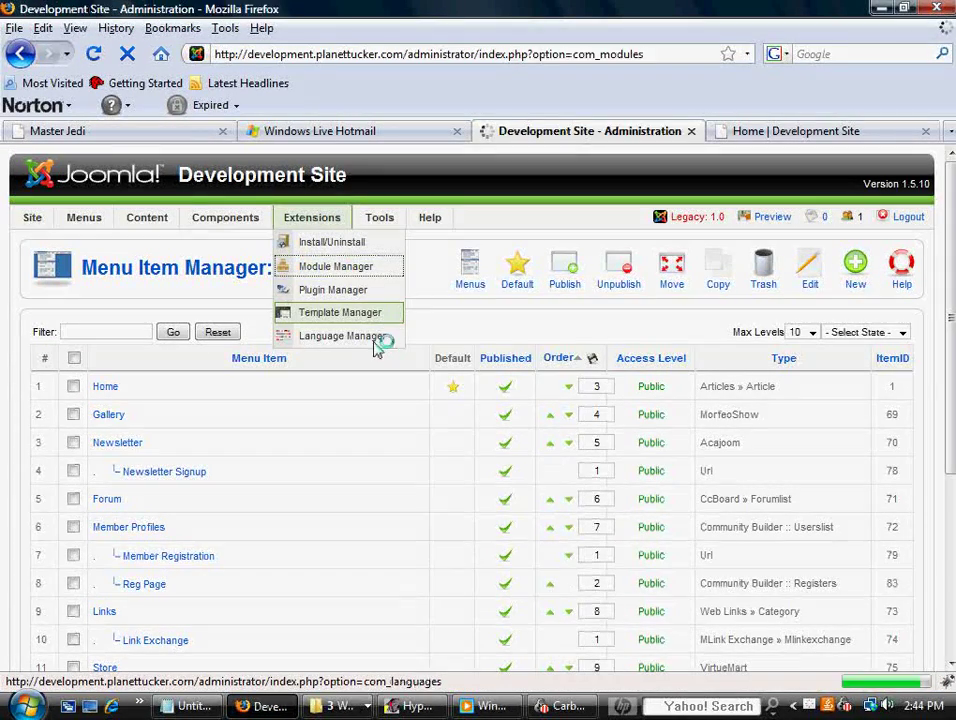
pyautogui.scroll(-3, 305, 482)
pyautogui.scroll(-5, 270, 526)
pyautogui.moveTo(812, 593); pyautogui.dragTo(770, 598)
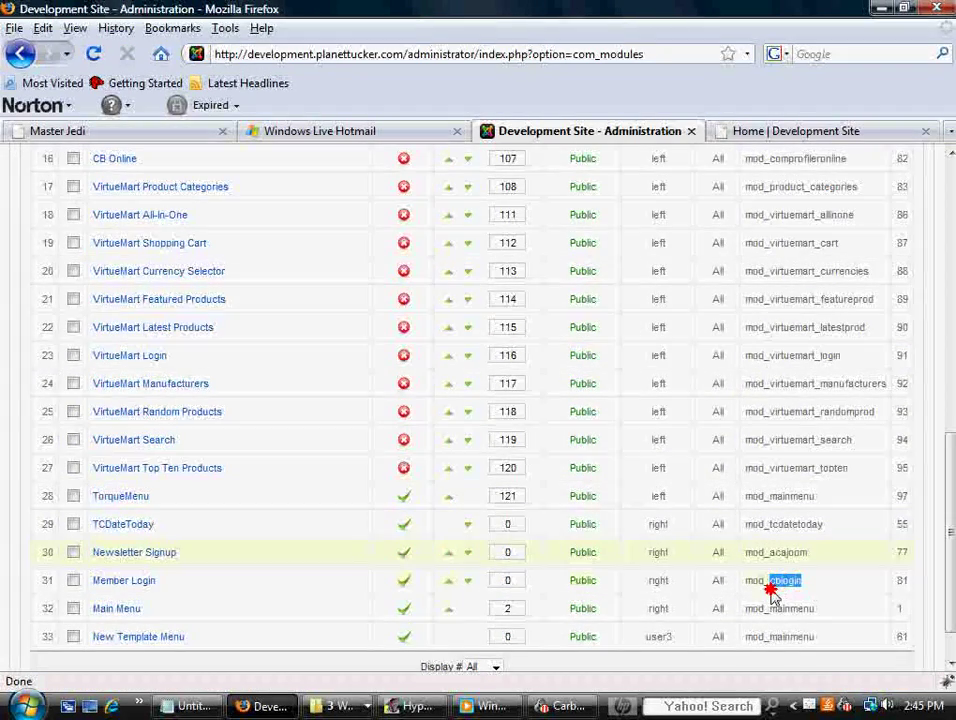
pyautogui.click(140, 584)
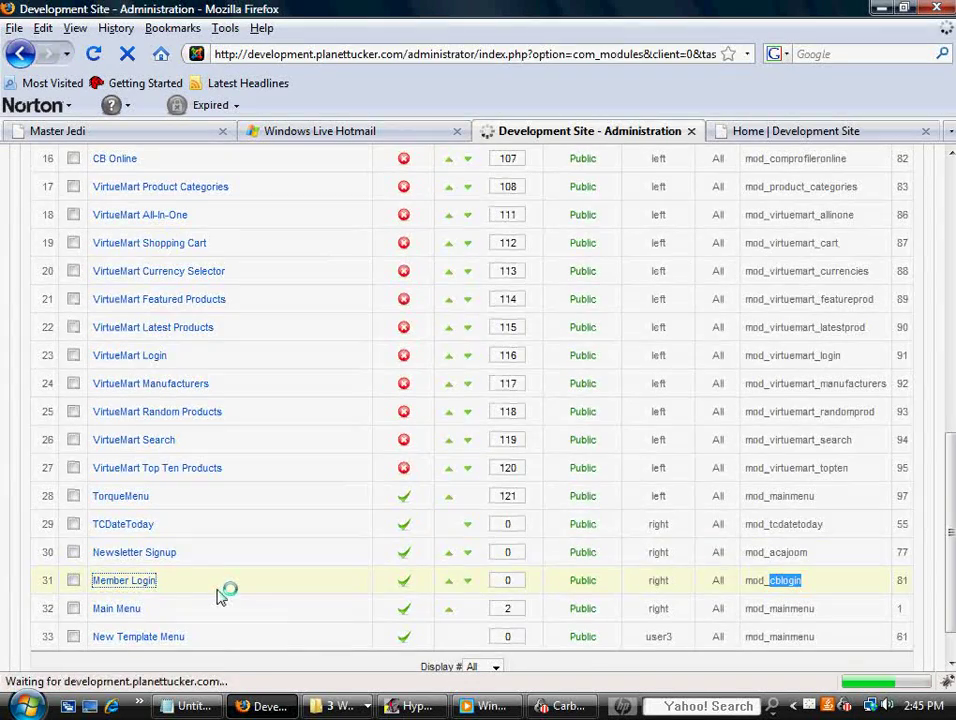
# - Compare against the front-end home page, review Member Login's redirection settings, then close it
pyautogui.click(775, 133)
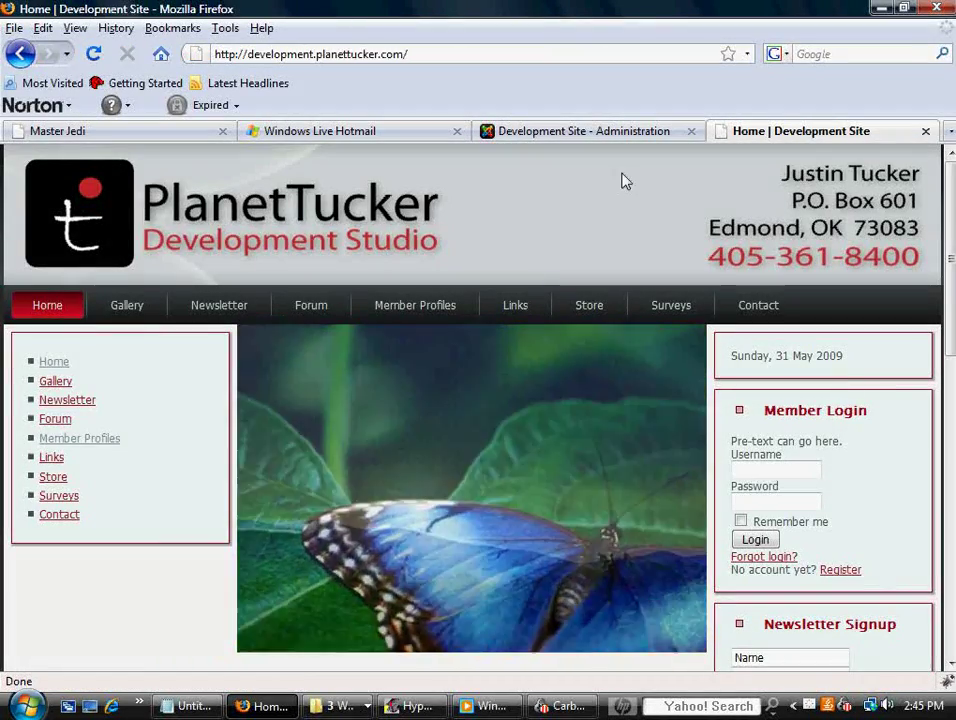
pyautogui.click(608, 132)
pyautogui.click(707, 525)
pyautogui.scroll(-8, 707, 525)
pyautogui.moveTo(552, 384)
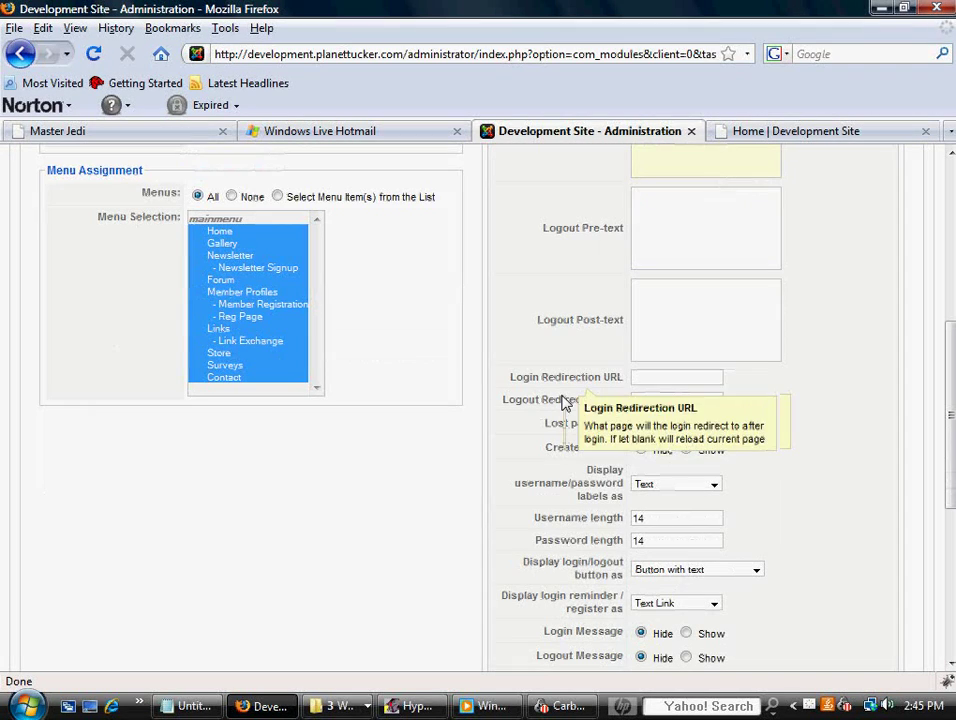
pyautogui.moveTo(506, 408)
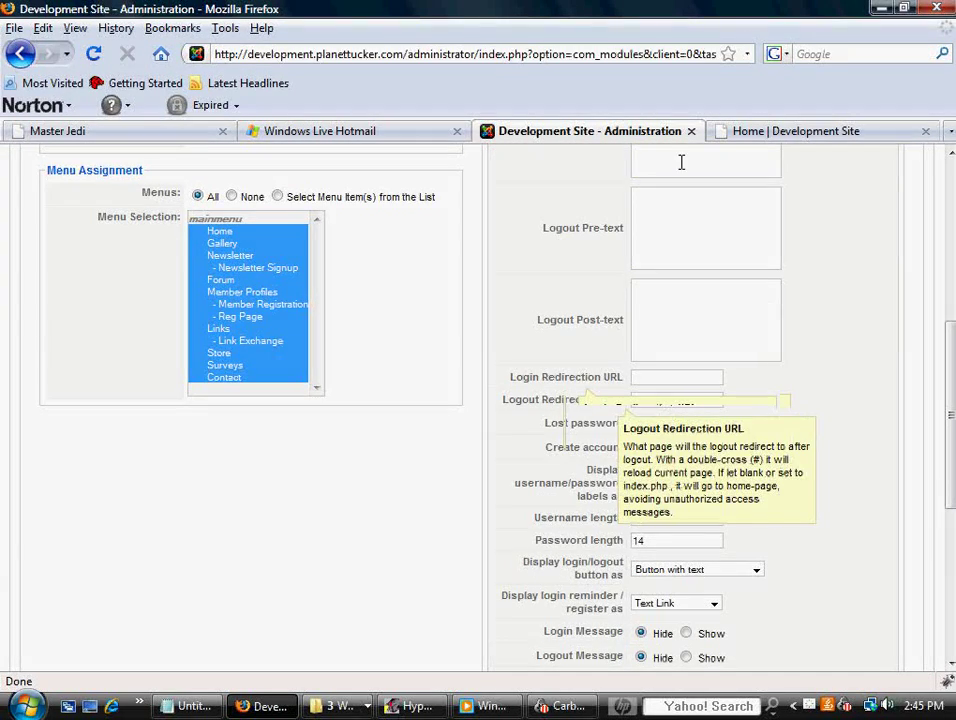
pyautogui.scroll(8, 769, 313)
pyautogui.click(858, 265)
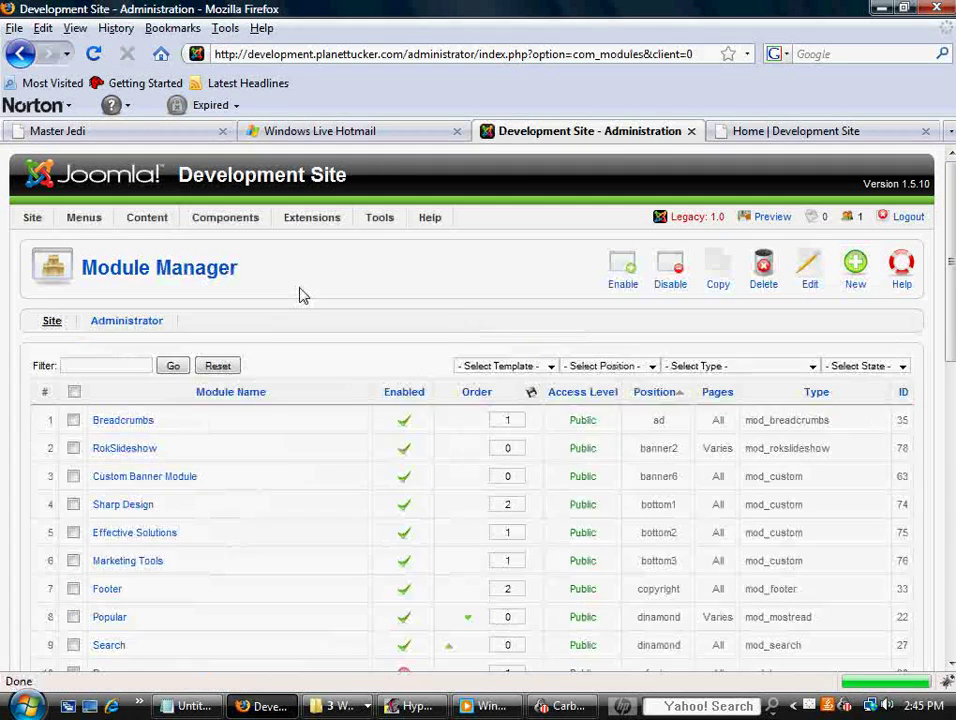
pyautogui.moveTo(84, 212)
pyautogui.click(98, 286)
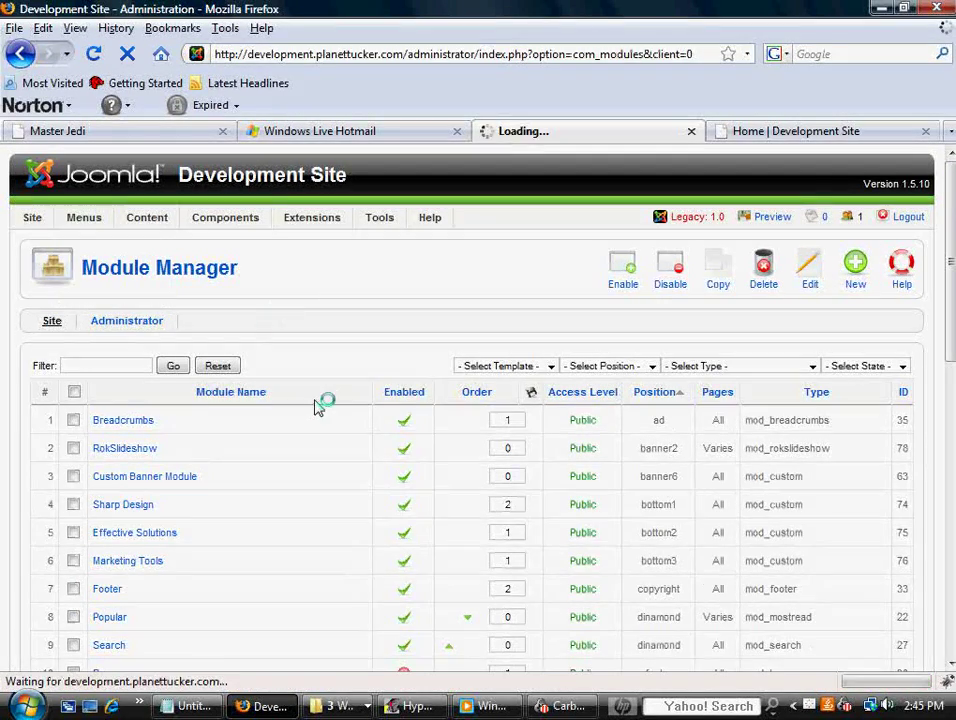
pyautogui.scroll(-2, 363, 589)
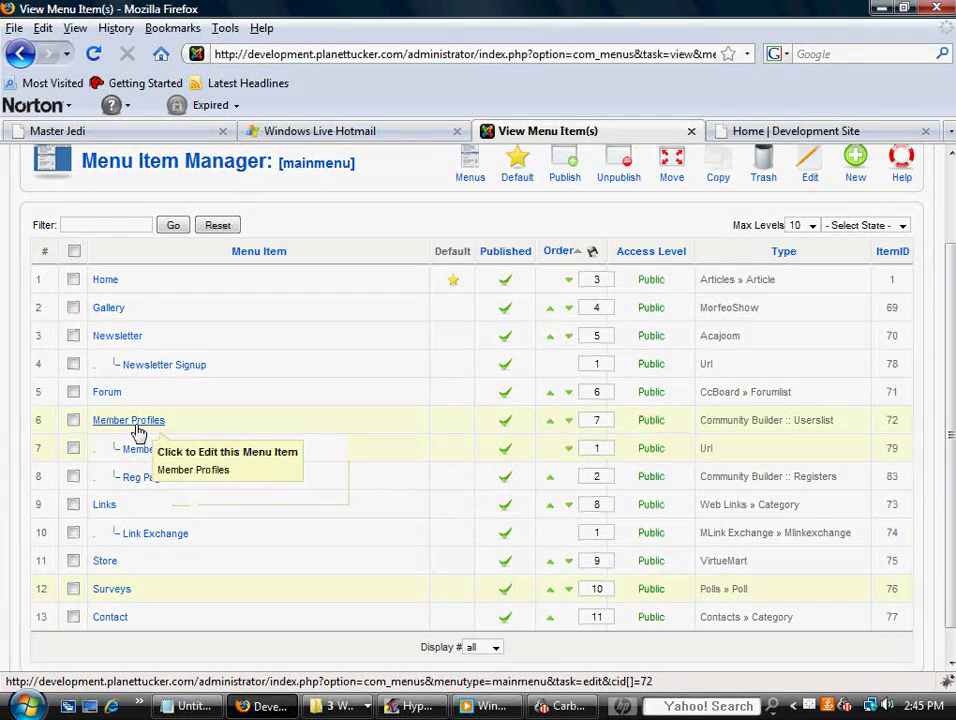
pyautogui.click(137, 482)
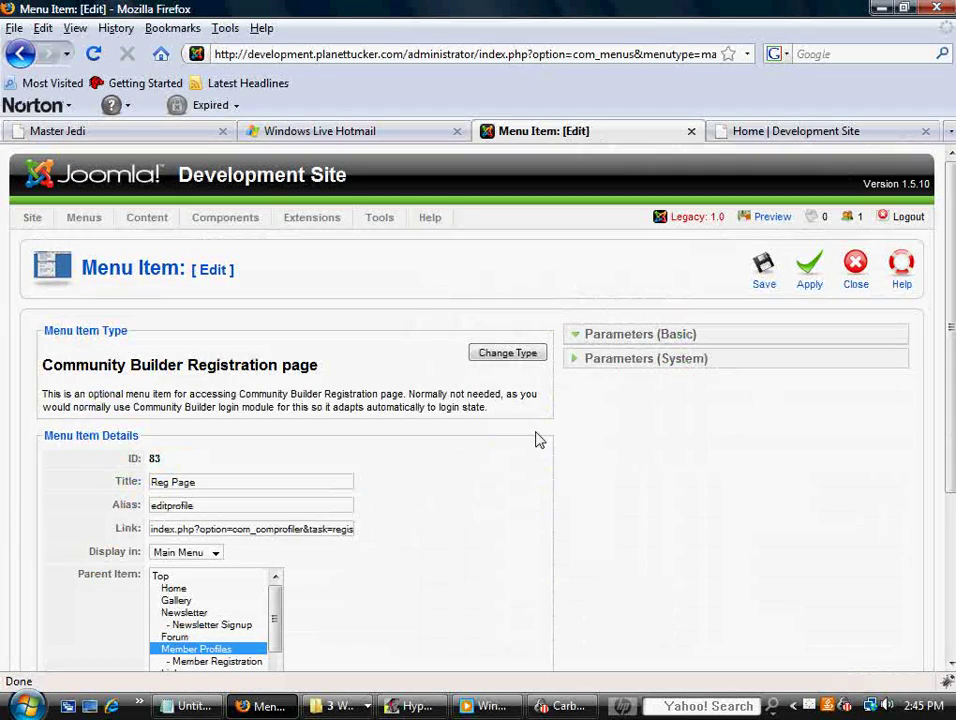
pyautogui.click(510, 355)
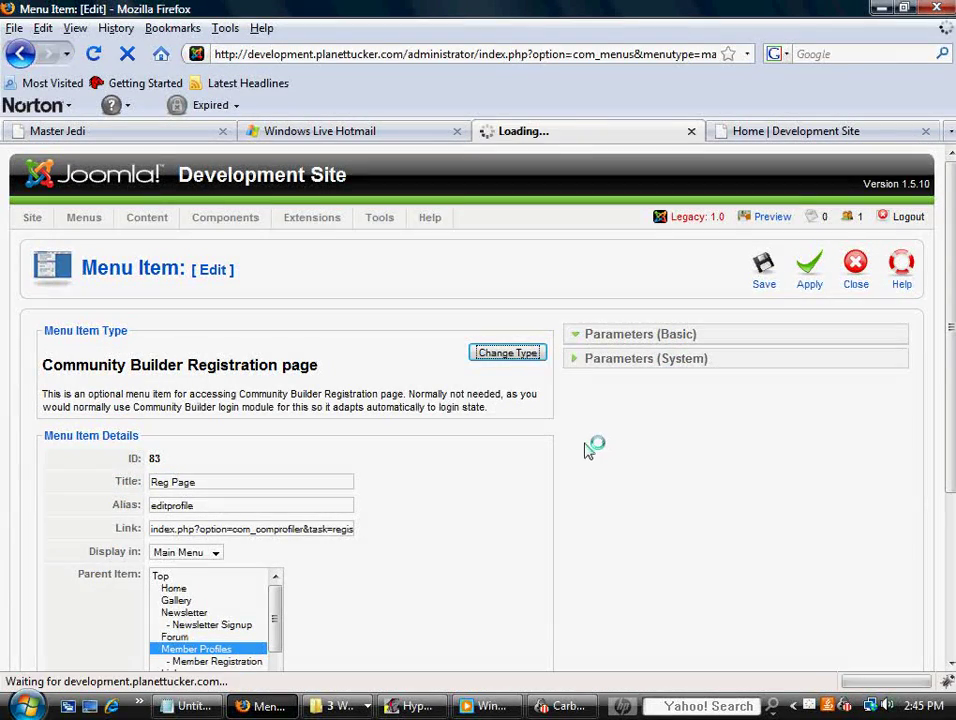
pyautogui.click(855, 270)
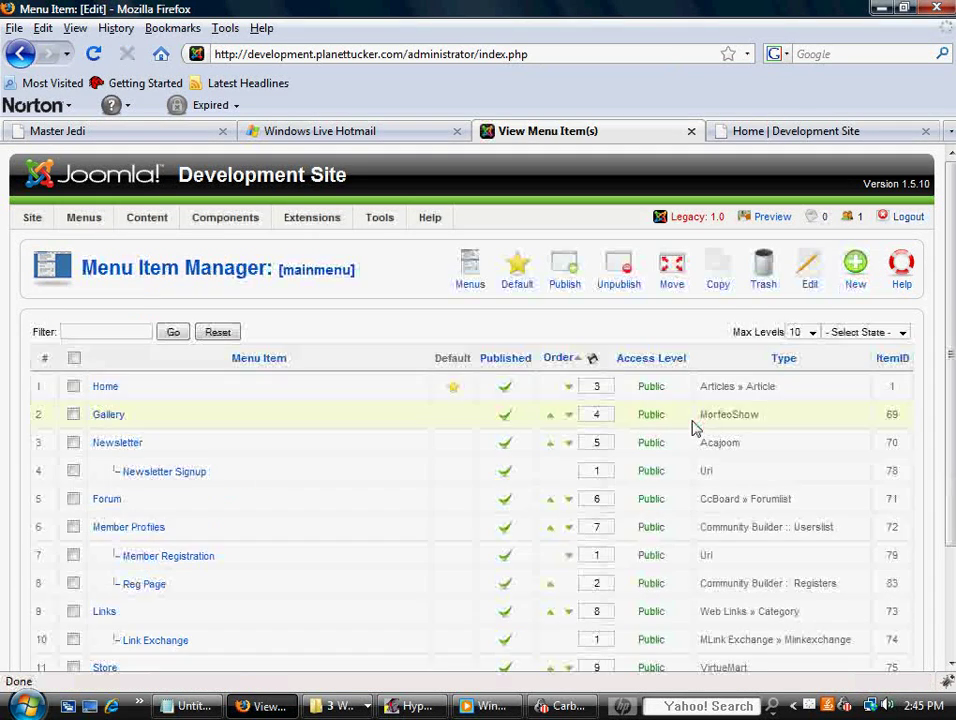
pyautogui.scroll(-2, 300, 565)
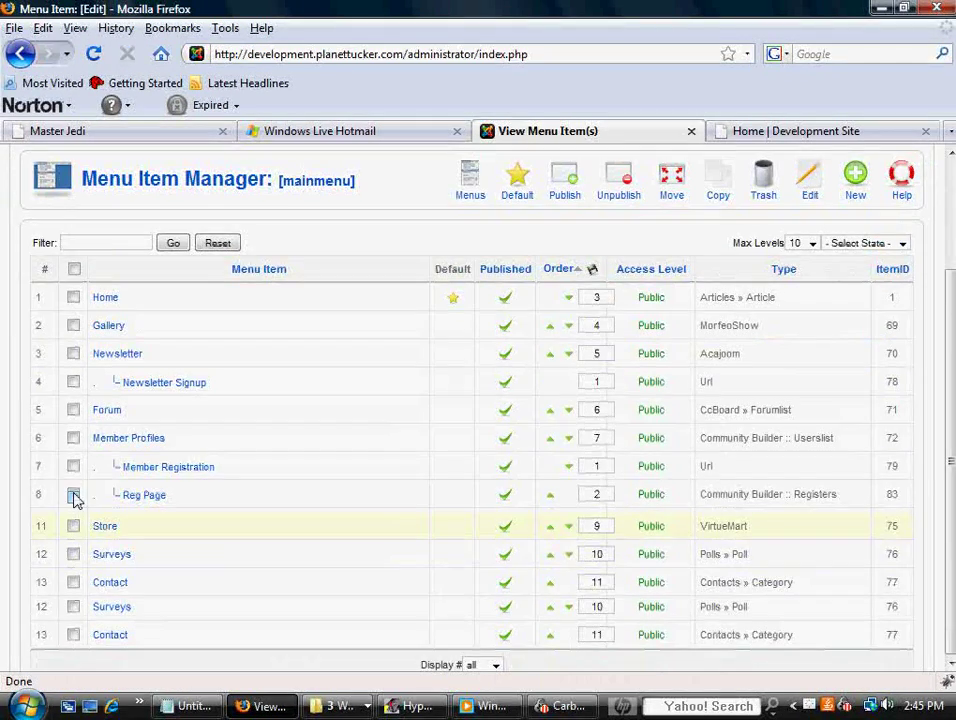
pyautogui.scroll(-1, 198, 491)
# - Trash the old Reg Page item and start a Community Builder Registration page item
pyautogui.click(763, 190)
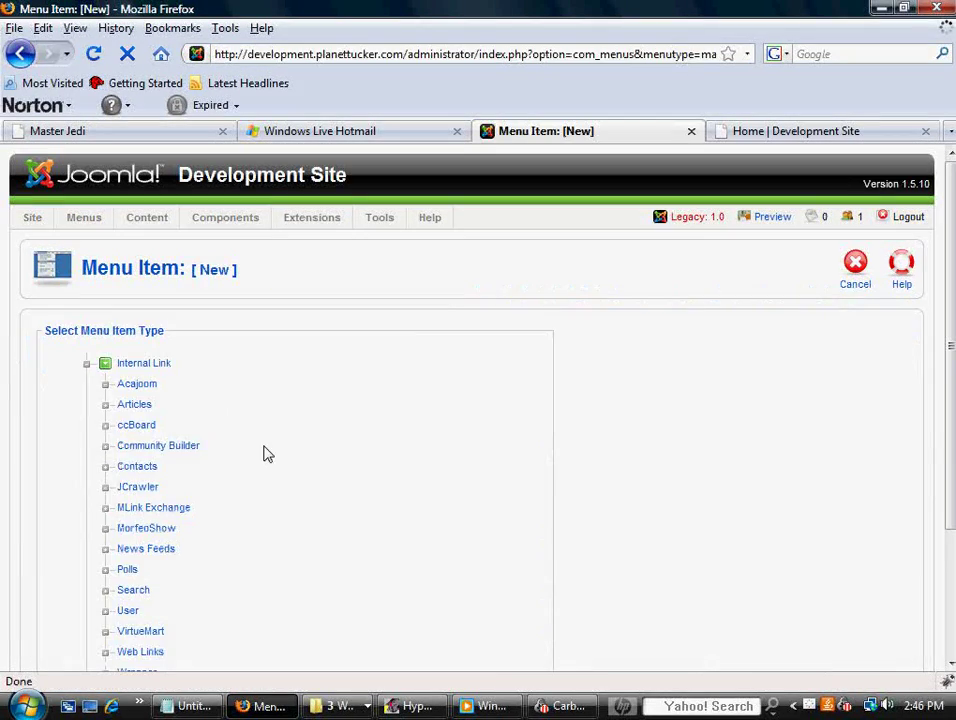
pyautogui.click(185, 446)
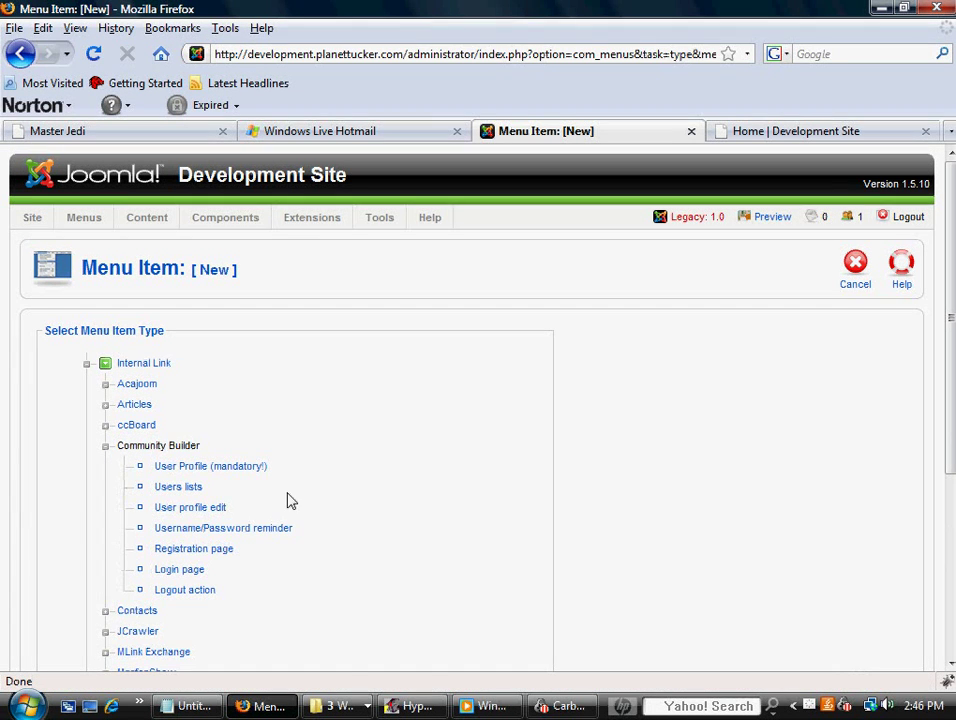
pyautogui.click(195, 553)
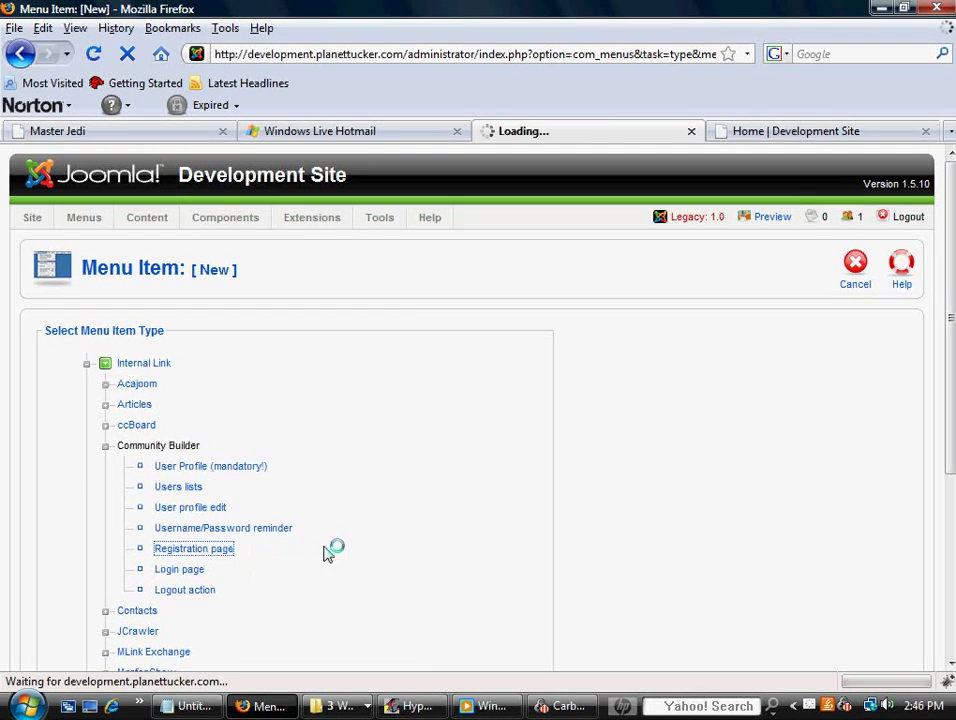
# - Title the new item 'Reg Page' with alias 'regpage', parent Member Profiles, and apply
pyautogui.click(339, 463)
pyautogui.write('Reg Page')
pyautogui.press('Tab')
pyautogui.write('regpage')
pyautogui.click(240, 628)
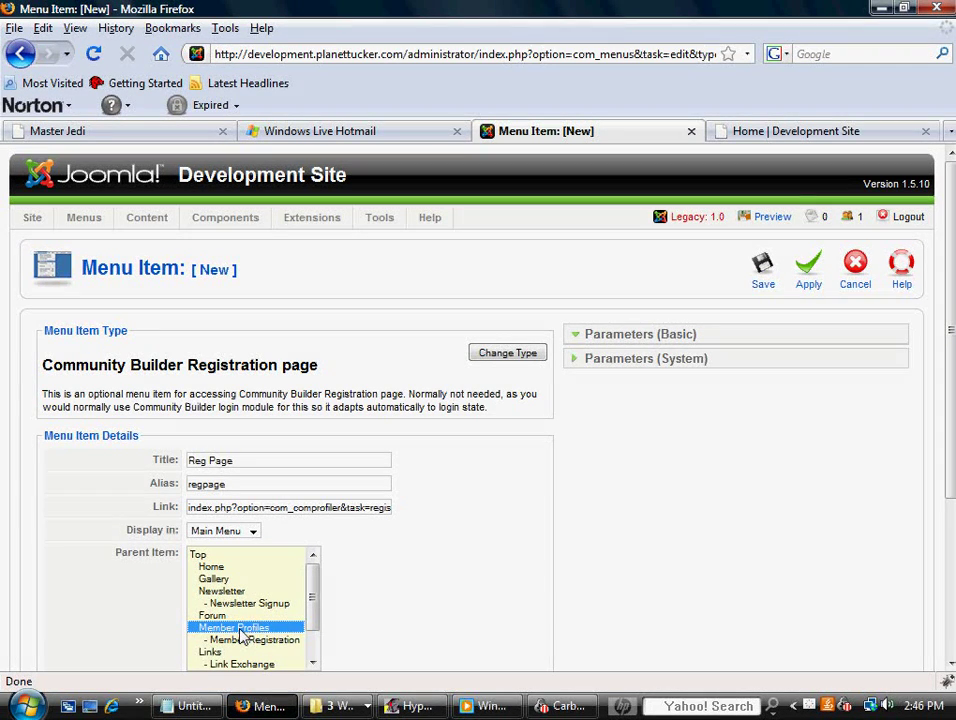
pyautogui.click(806, 283)
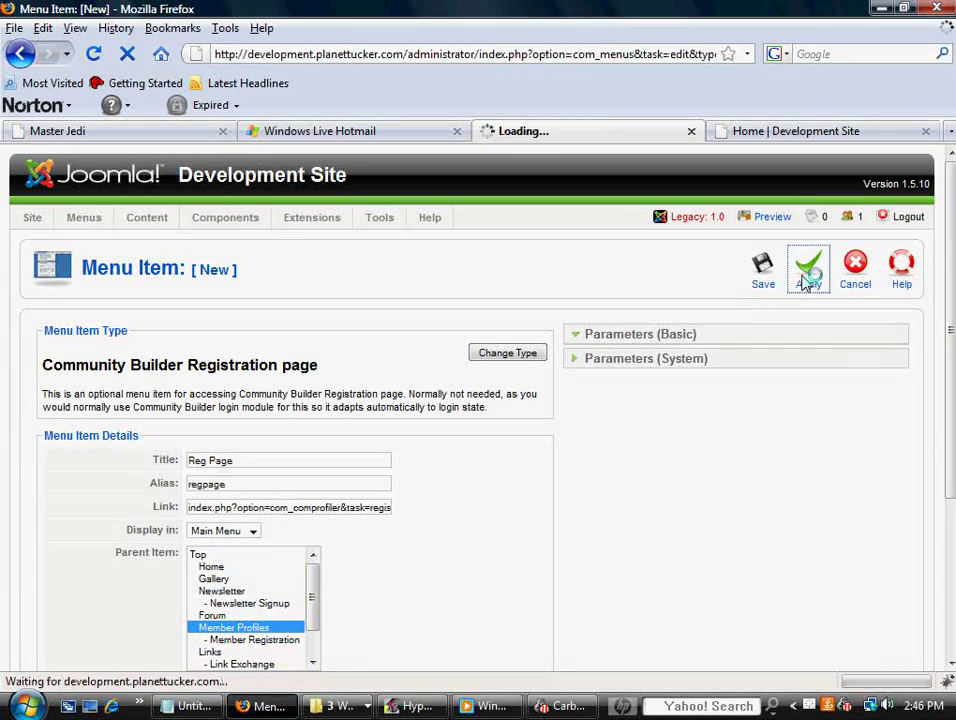
pyautogui.click(800, 131)
# - Open Member Profiles > Reg Page on the front-end to see the Registration form, then return to item 84
pyautogui.click(40, 312)
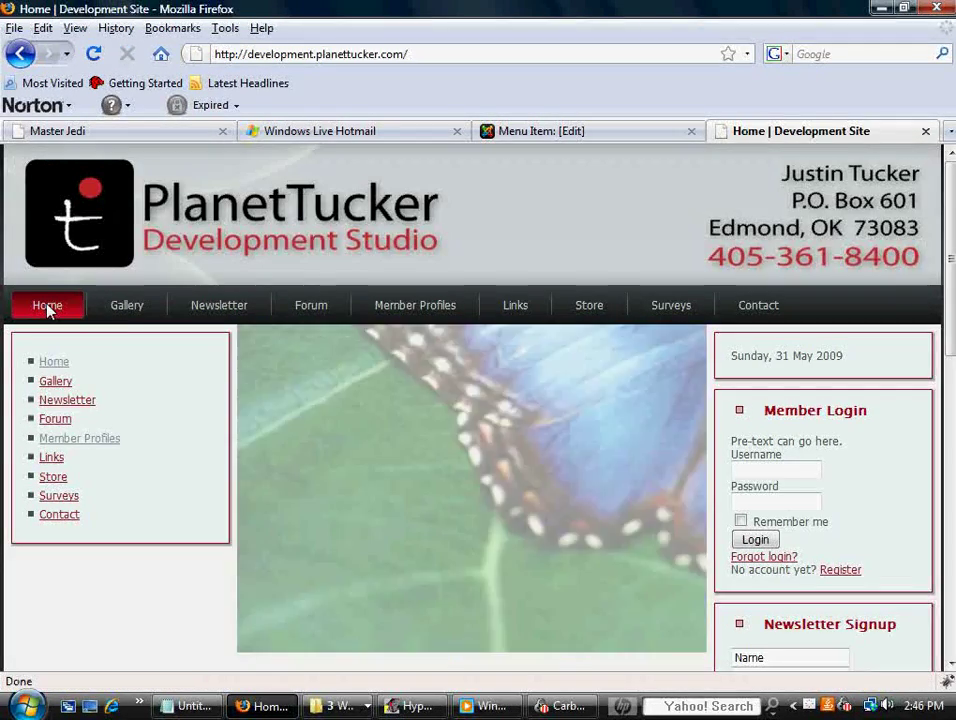
pyautogui.moveTo(390, 318)
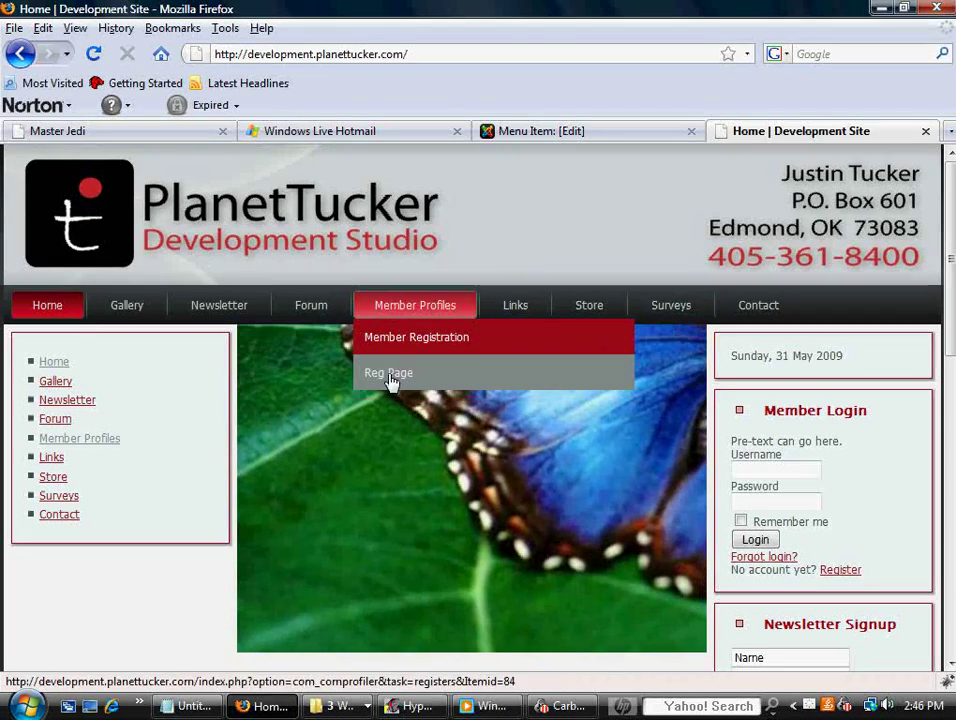
pyautogui.click(390, 376)
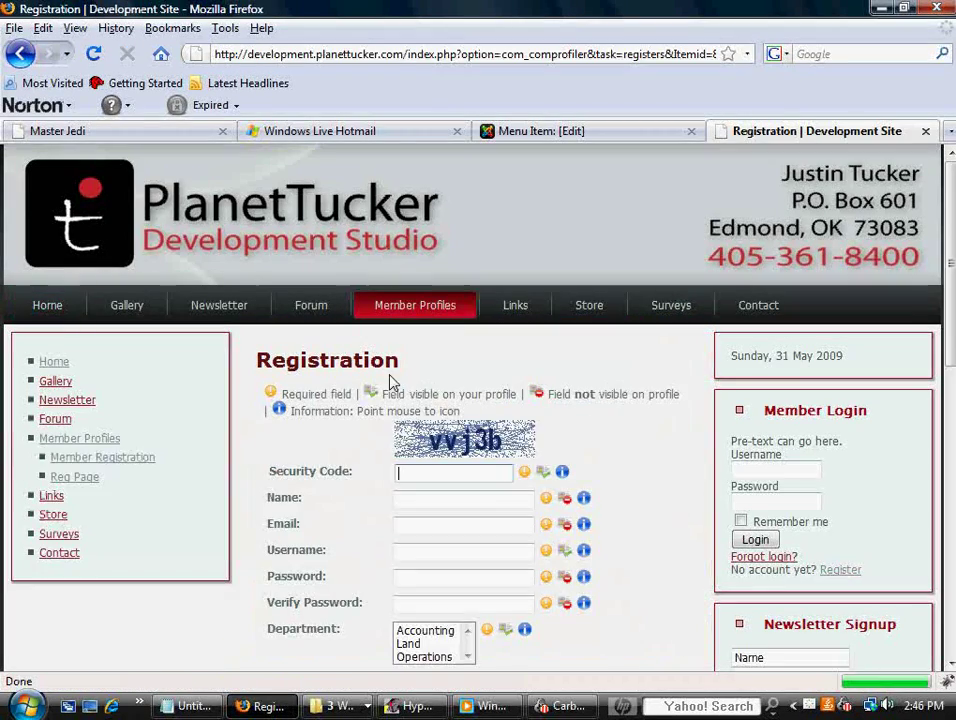
pyautogui.scroll(-3, 386, 519)
pyautogui.scroll(3, 500, 610)
pyautogui.click(566, 131)
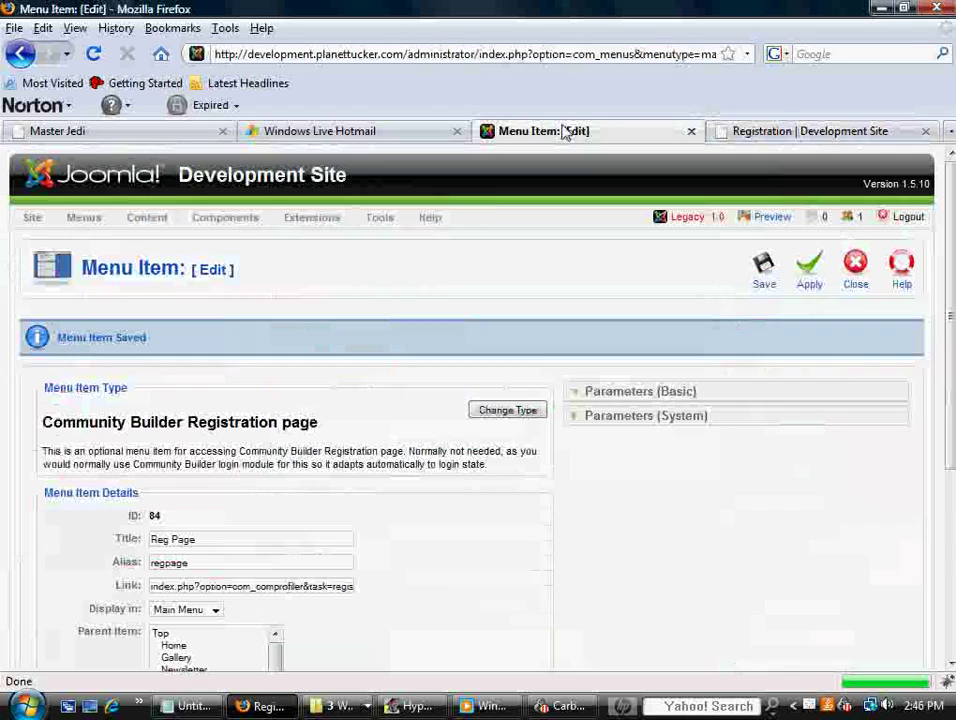
# - Change the item to Community Builder User profile edit, titled 'Edit Profile' with alias 'editprofile'
pyautogui.click(516, 411)
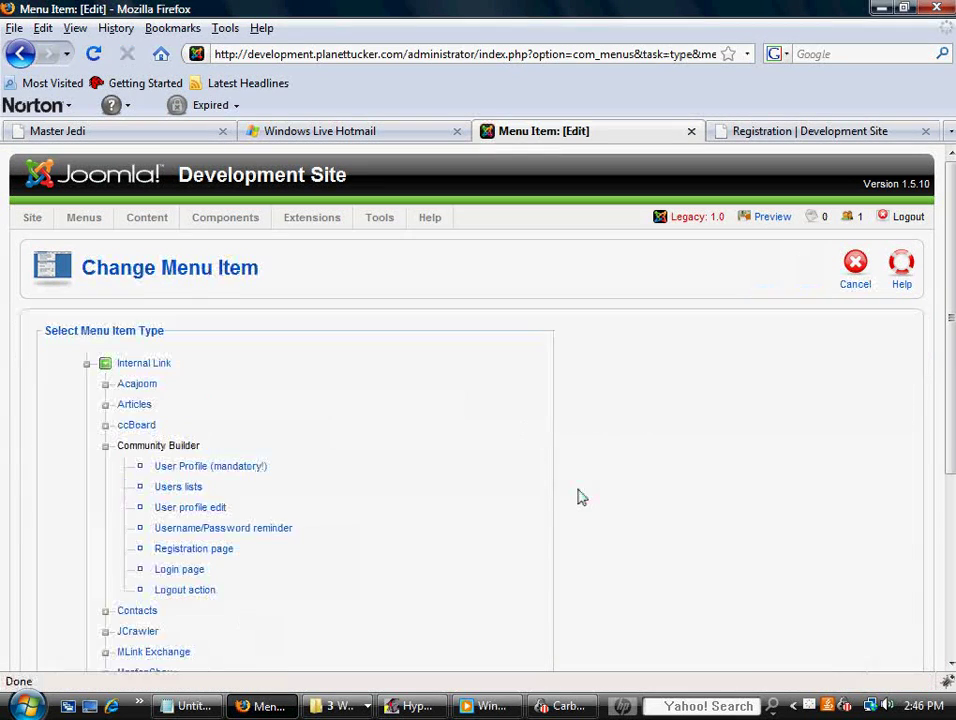
pyautogui.click(208, 509)
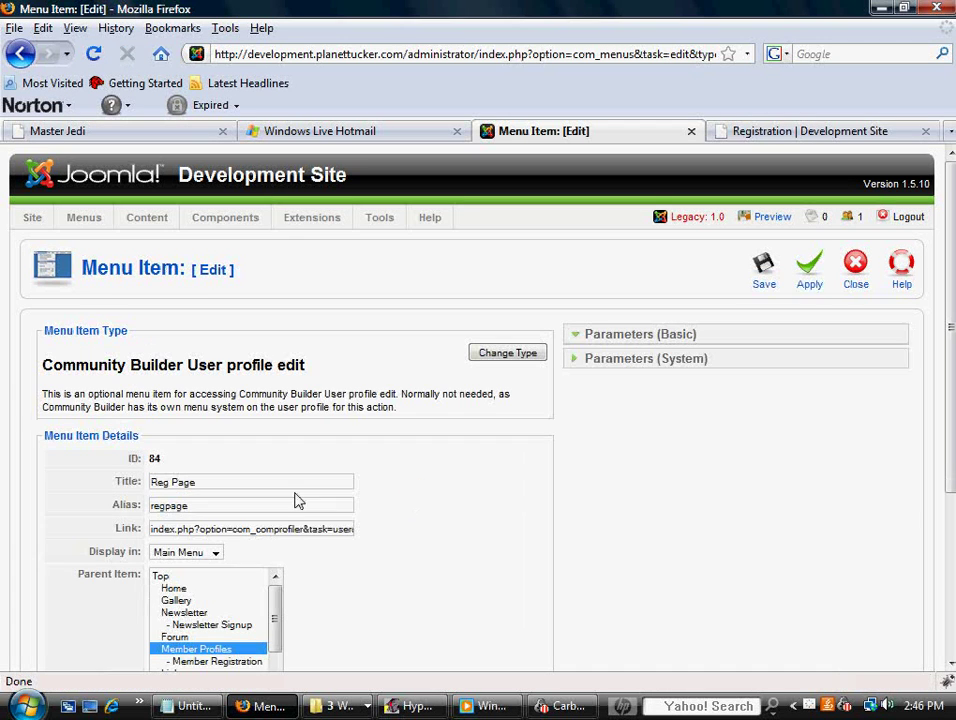
pyautogui.moveTo(243, 484); pyautogui.dragTo(128, 482)
pyautogui.press('BackSpace')
pyautogui.write('Edit Profile')
pyautogui.press('Tab')
pyautogui.write('edi')
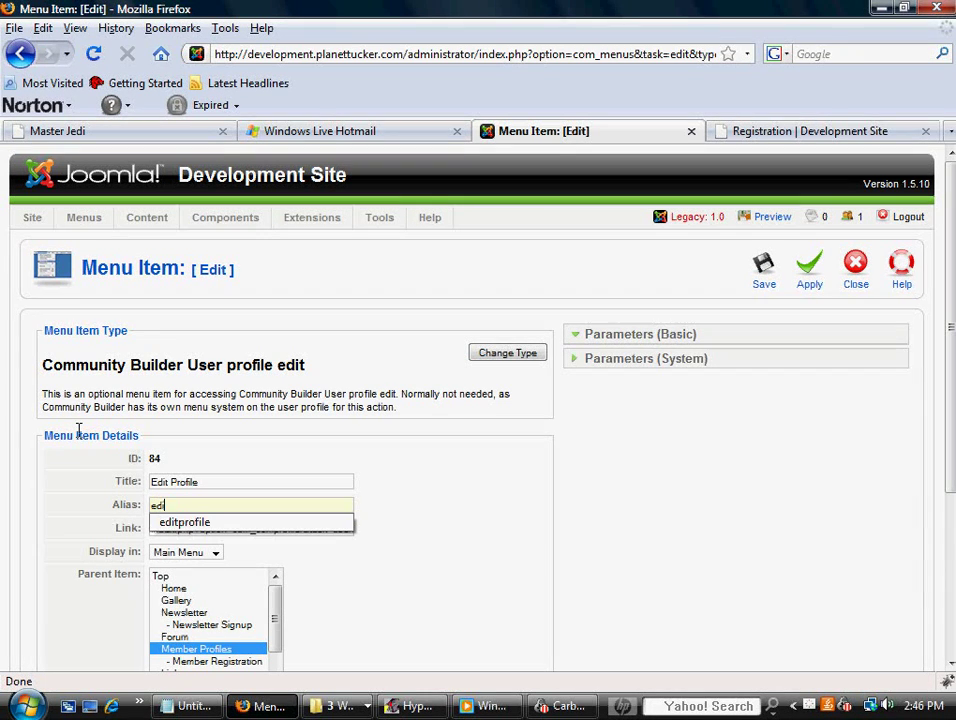
pyautogui.press('Down')
pyautogui.press('Return')
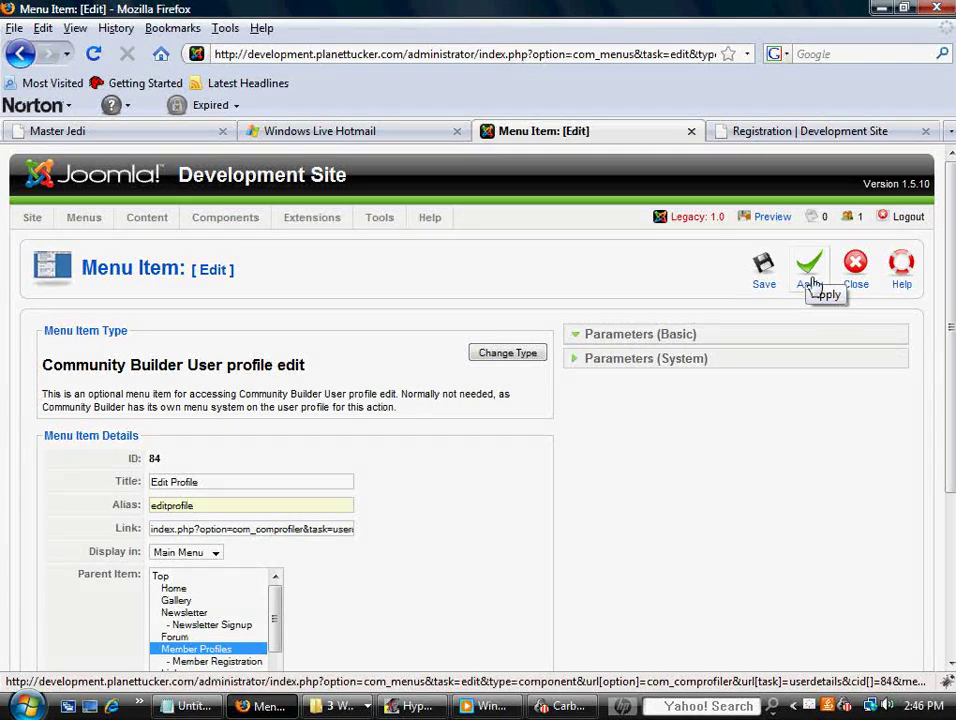
# - Check the menu type and link address, apply the changes, and go to the site's home page
pyautogui.click(528, 362)
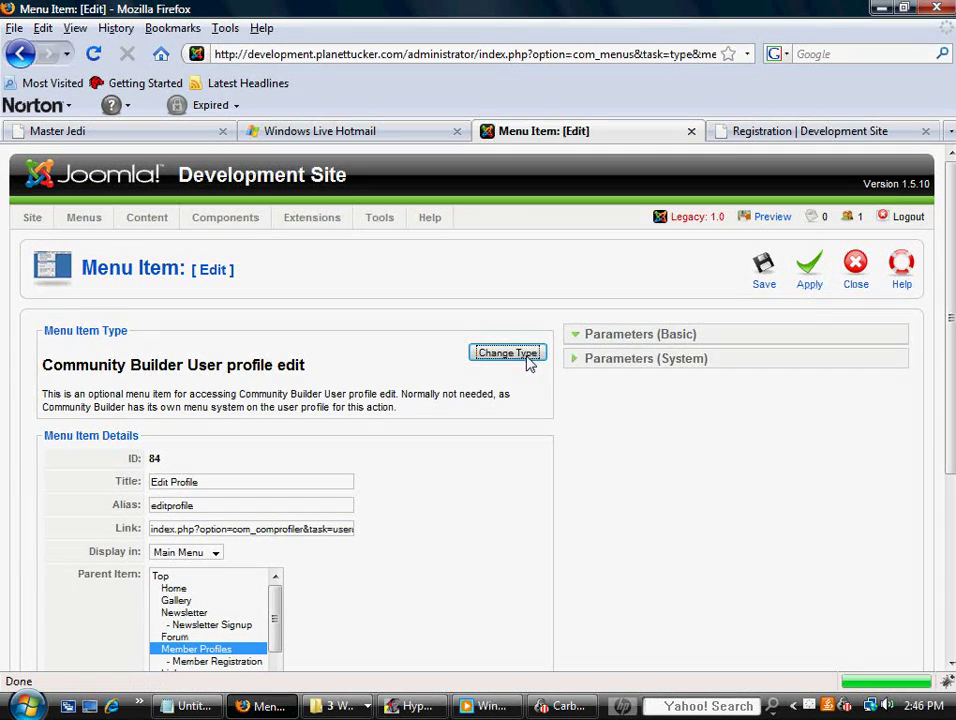
pyautogui.scroll(-1, 343, 550)
pyautogui.moveTo(275, 548)
pyautogui.mouseDown()
pyautogui.moveTo(273, 578)
pyautogui.moveTo(274, 553)
pyautogui.mouseUp()
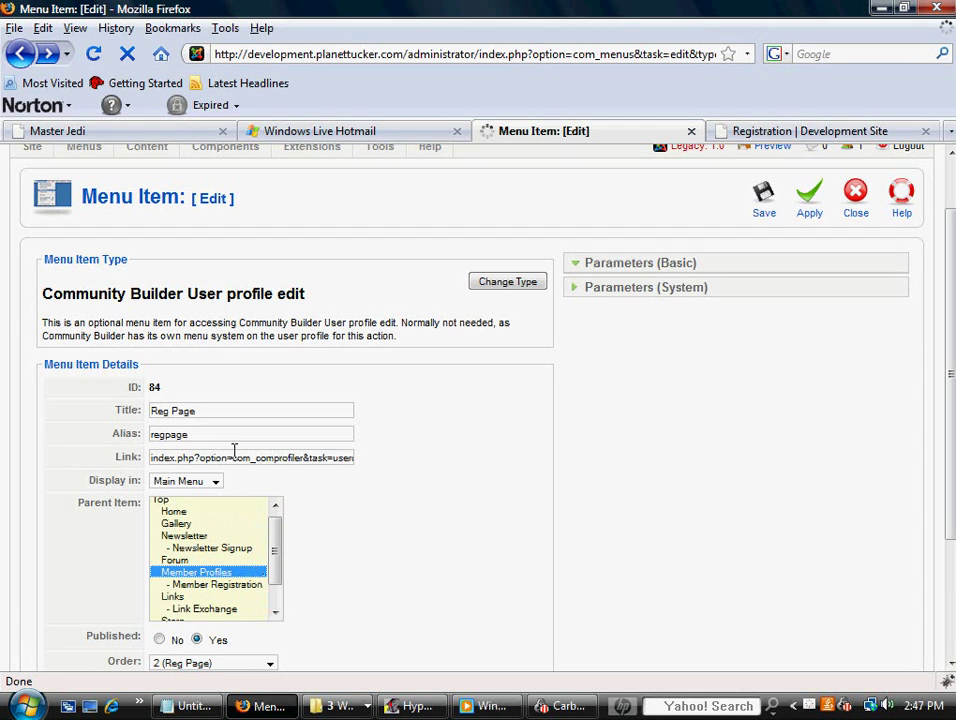
pyautogui.moveTo(230, 458); pyautogui.dragTo(275, 460)
pyautogui.click(301, 458)
pyautogui.moveTo(344, 458); pyautogui.dragTo(376, 465)
pyautogui.moveTo(950, 429); pyautogui.dragTo(950, 397)
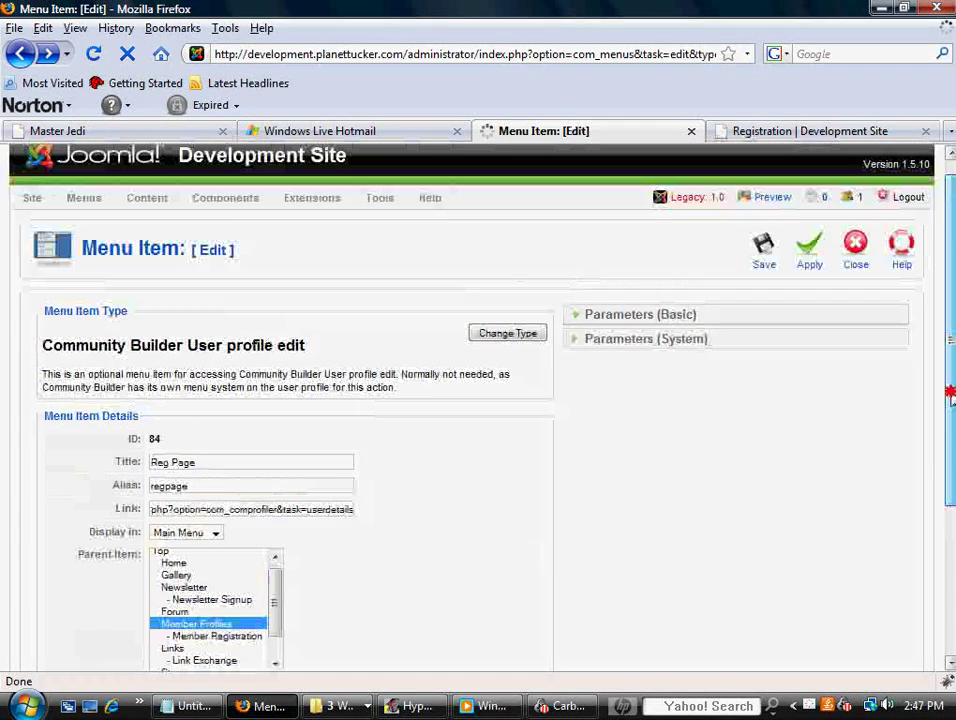
pyautogui.click(806, 262)
pyautogui.click(790, 133)
pyautogui.click(45, 309)
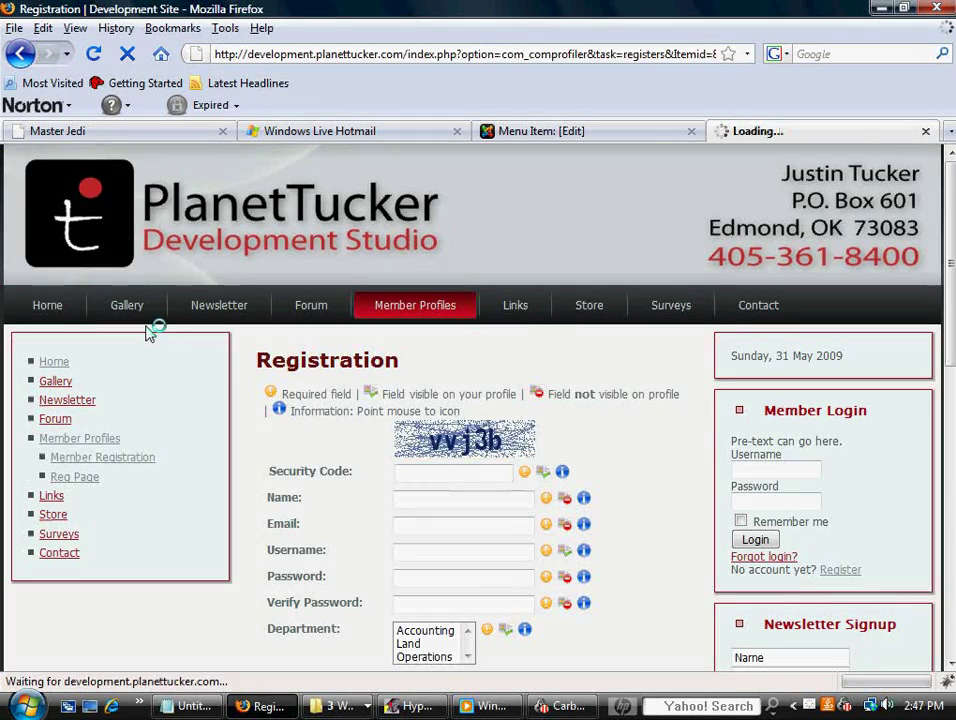
# - Retitle menu item 84 'Edit Profile', keeping alias regpage, and apply
pyautogui.moveTo(420, 305)
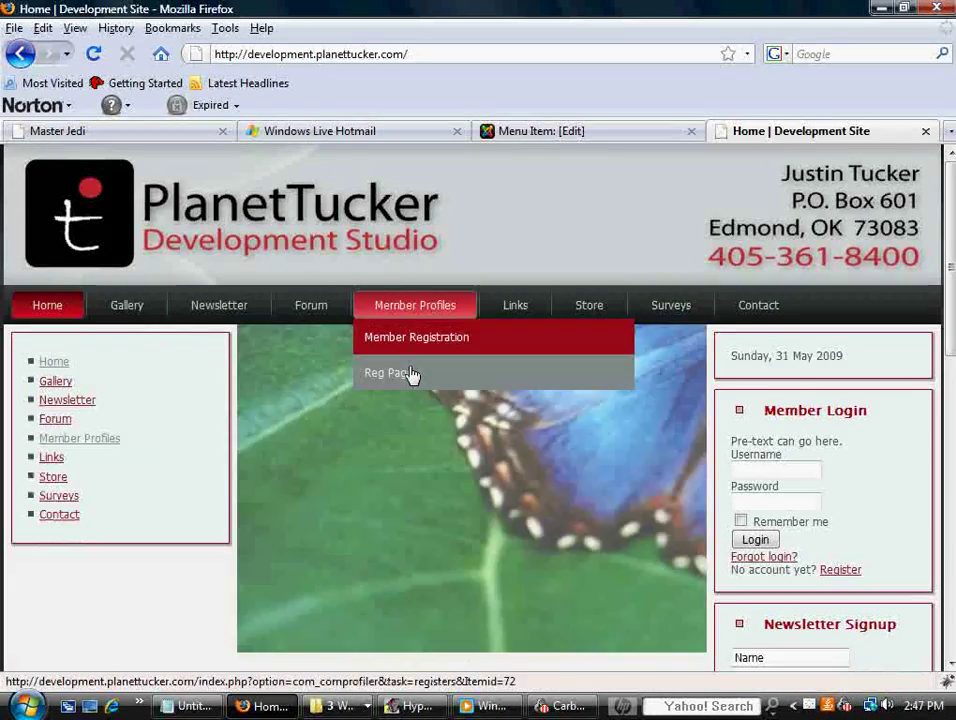
pyautogui.click(551, 139)
pyautogui.moveTo(205, 538); pyautogui.dragTo(105, 535)
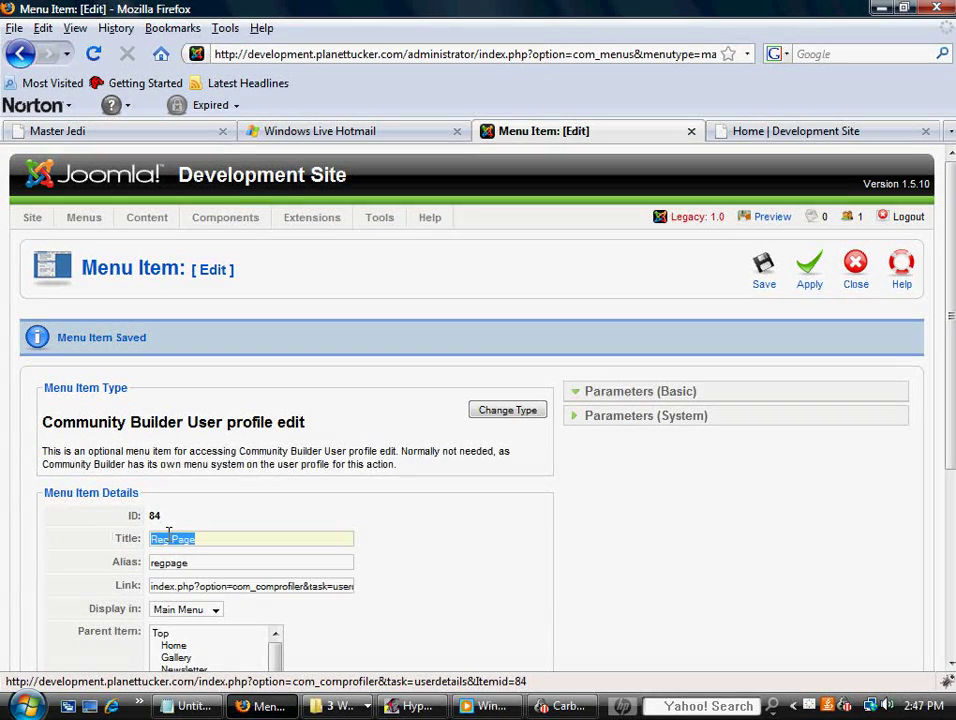
pyautogui.write('Edit Profile')
pyautogui.press('Tab')
pyautogui.click(177, 538)
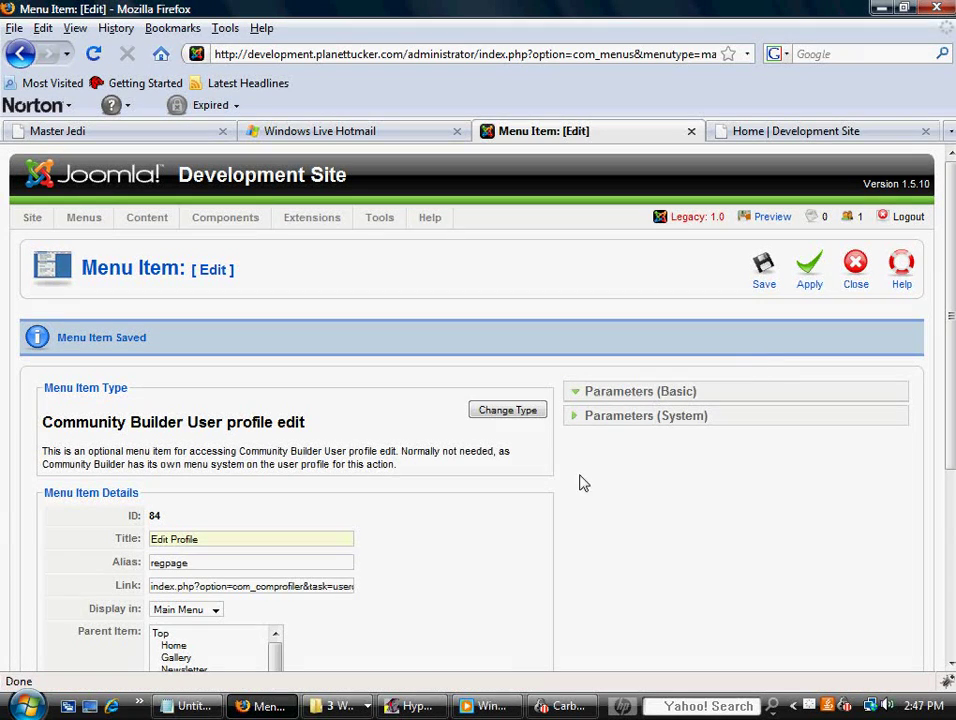
pyautogui.click(808, 274)
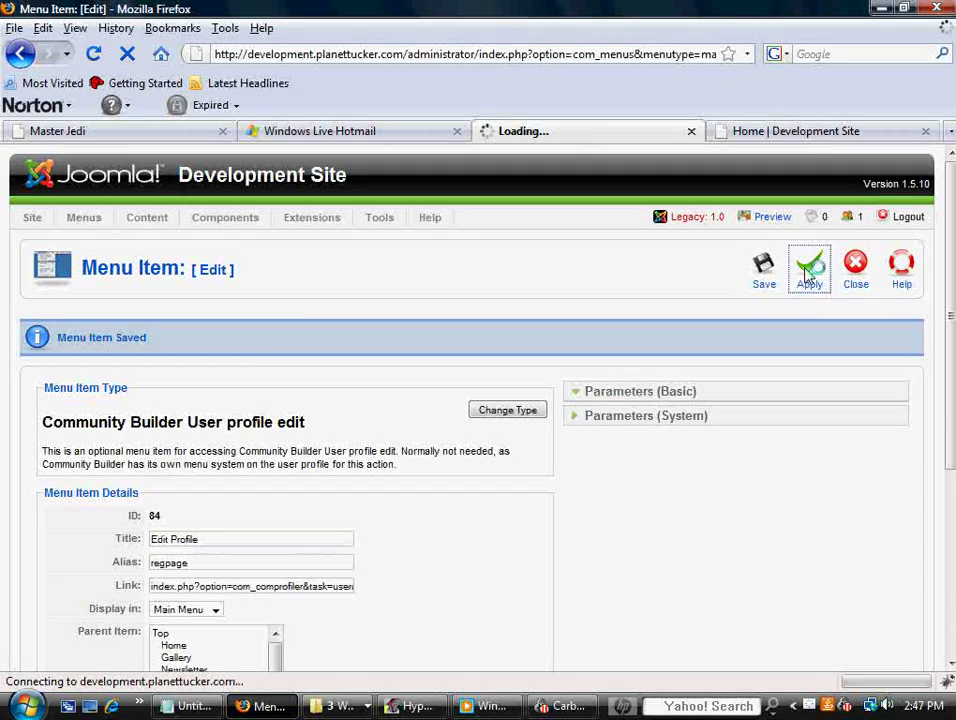
pyautogui.click(794, 131)
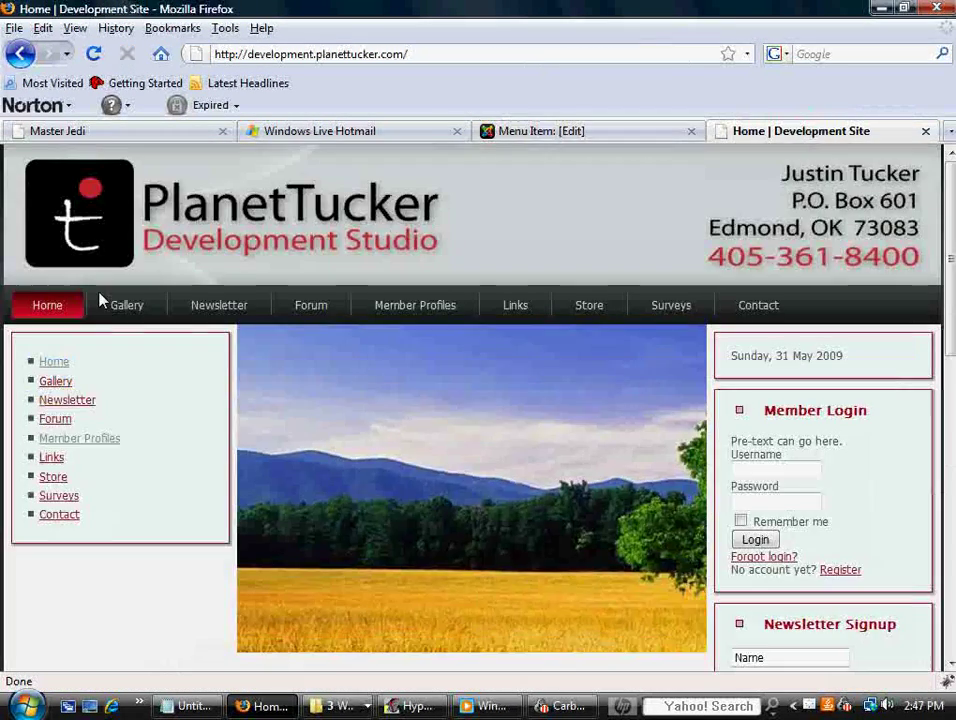
# - Open Member Profiles > Edit Profile and log in with the member's username and password
pyautogui.click(46, 308)
pyautogui.moveTo(410, 306)
pyautogui.click(396, 375)
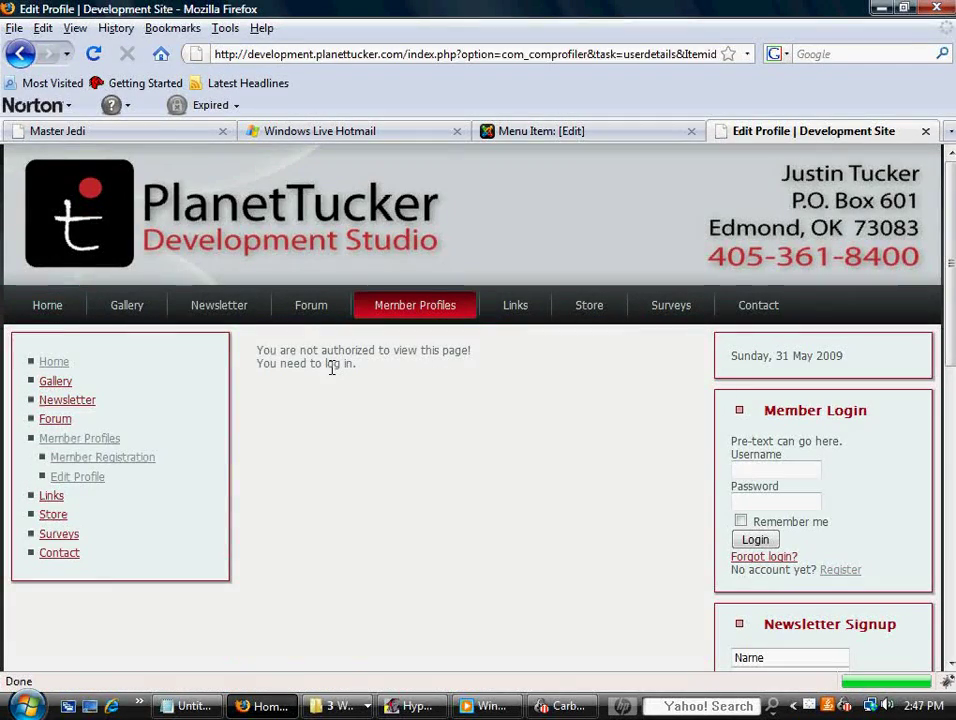
pyautogui.click(813, 465)
pyautogui.write('pl')
pyautogui.press('Down')
pyautogui.press('Tab')
pyautogui.write('********')
pyautogui.press('Return')
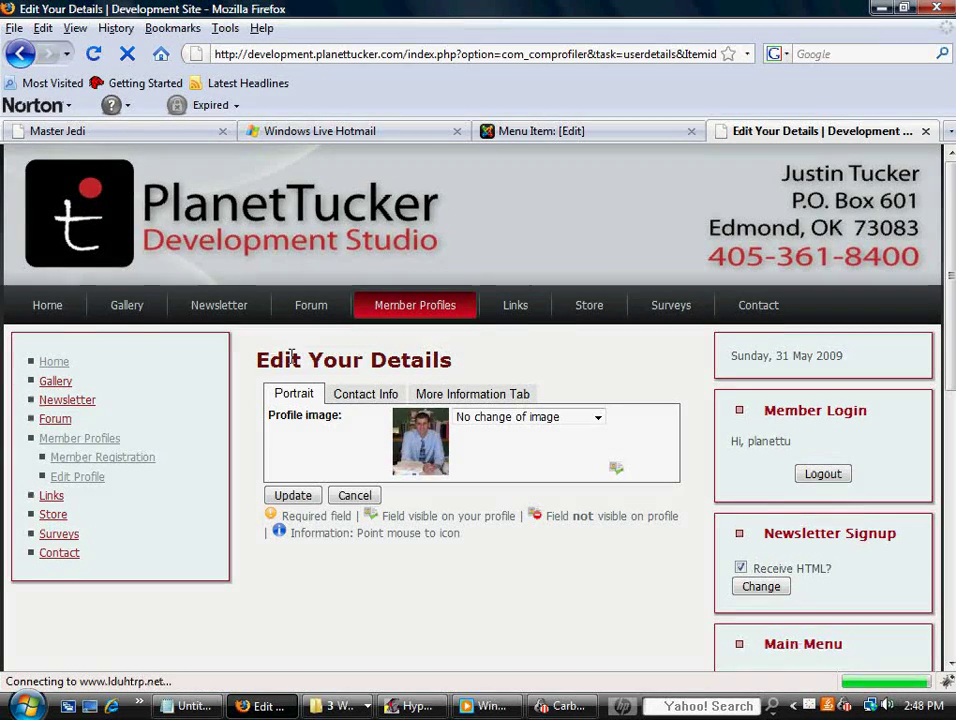
# - Browse the Contact Info, More Information and More Information Tab sections, then log out
pyautogui.click(372, 405)
pyautogui.scroll(-4, 590, 375)
pyautogui.click(455, 200)
pyautogui.click(365, 202)
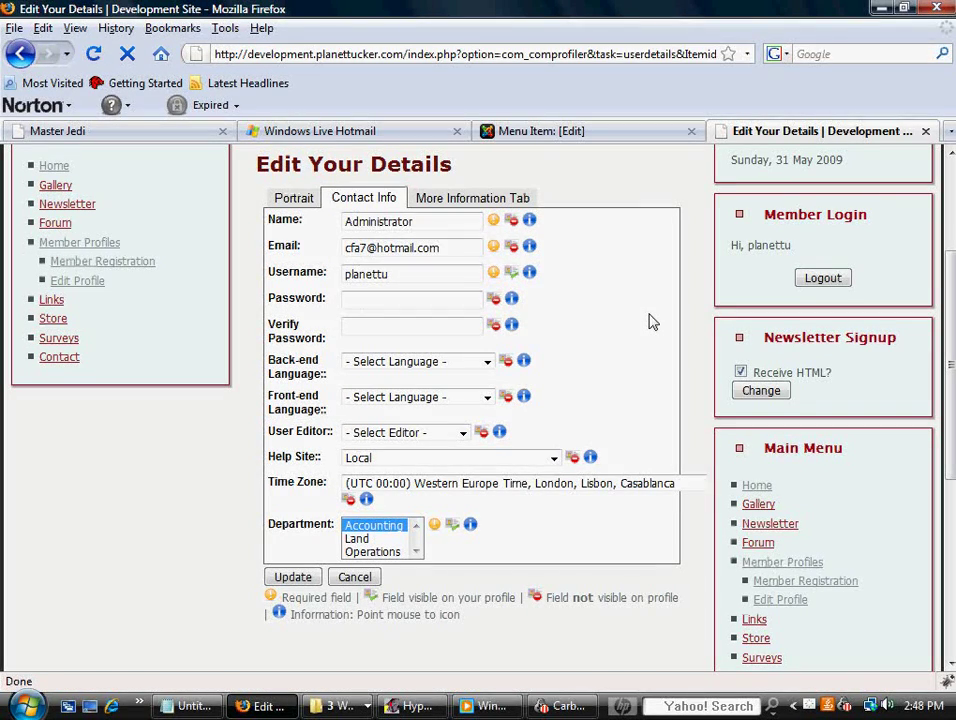
pyautogui.click(516, 198)
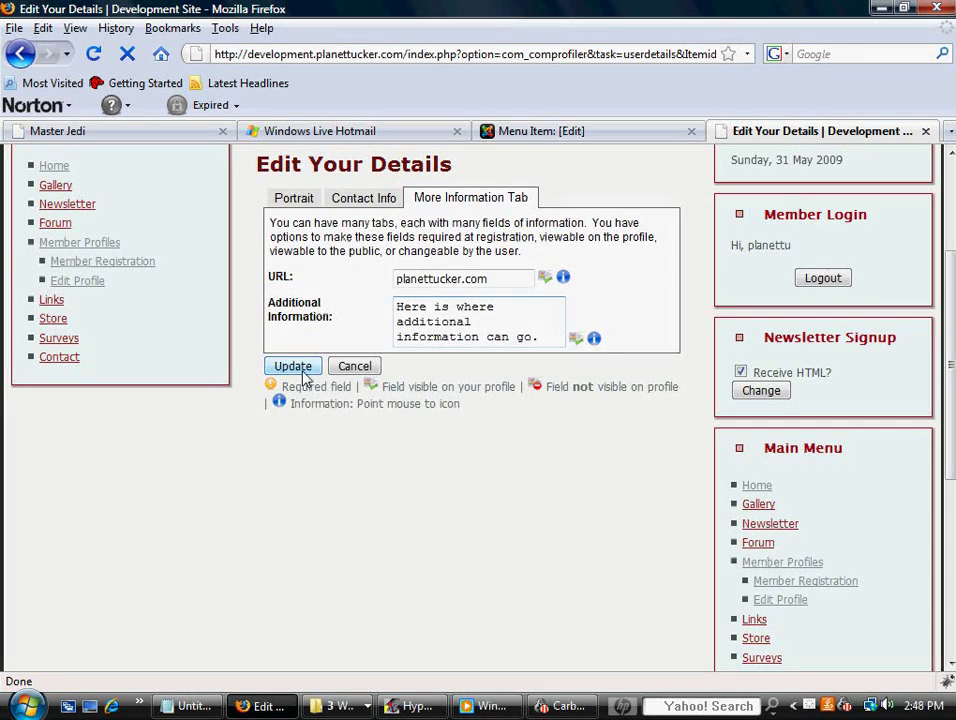
pyautogui.scroll(2, 437, 400)
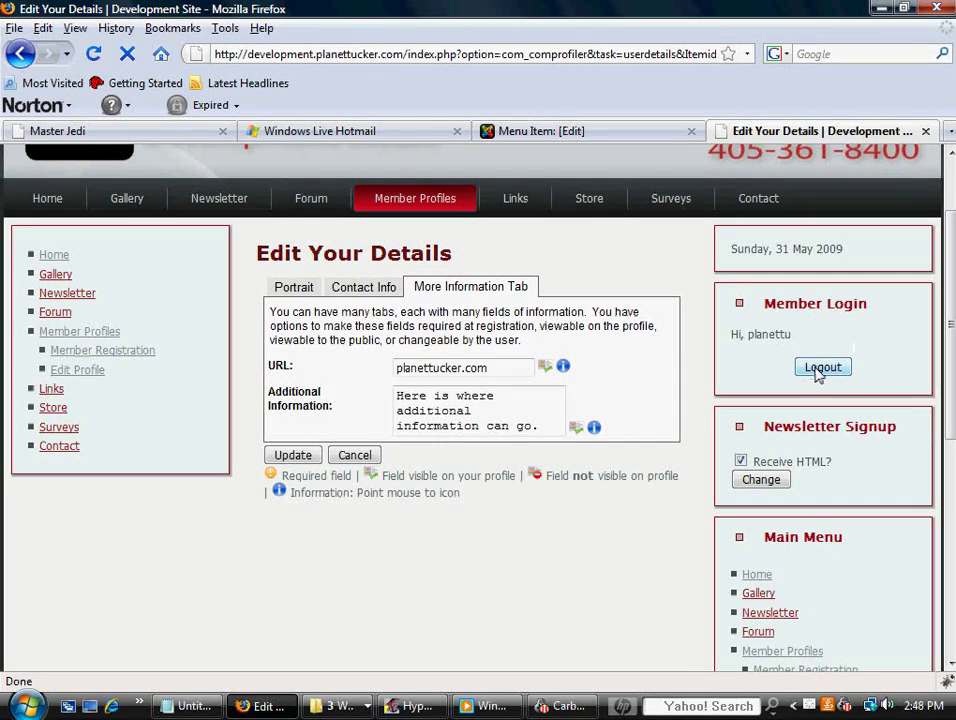
pyautogui.click(816, 367)
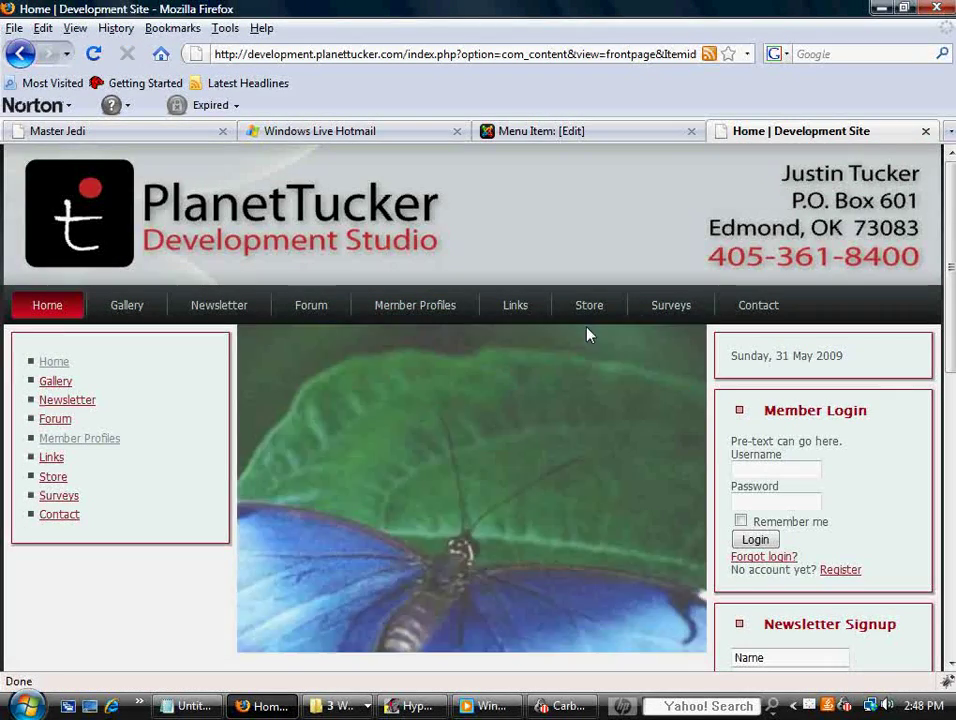
# - Open Edit Profile logged out to see the not-authorized notice, then close the admin item editor
pyautogui.moveTo(426, 311)
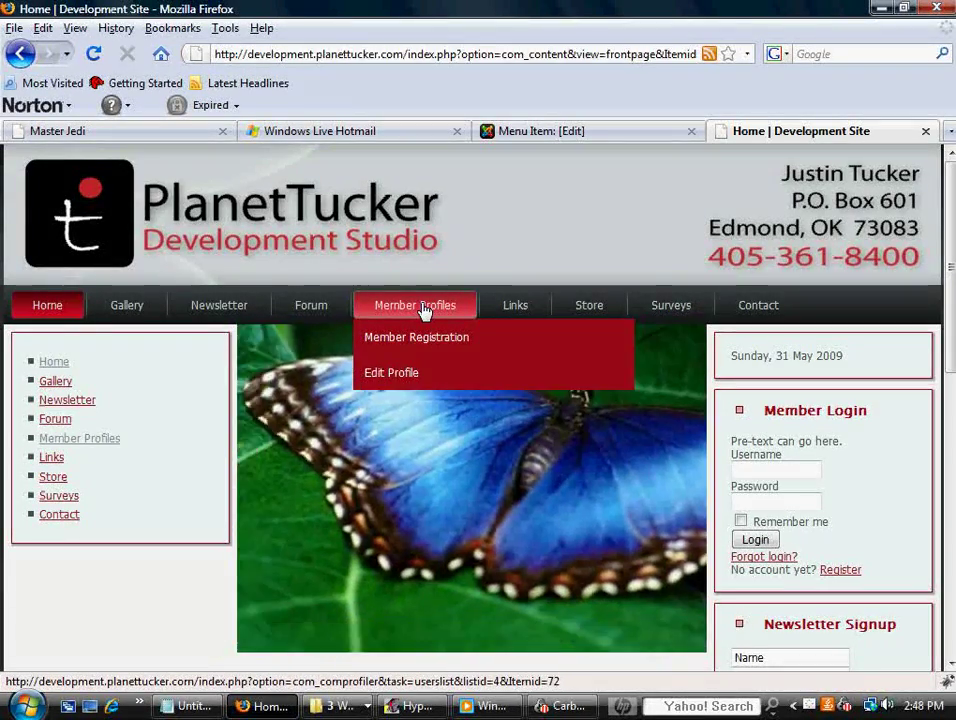
pyautogui.click(437, 377)
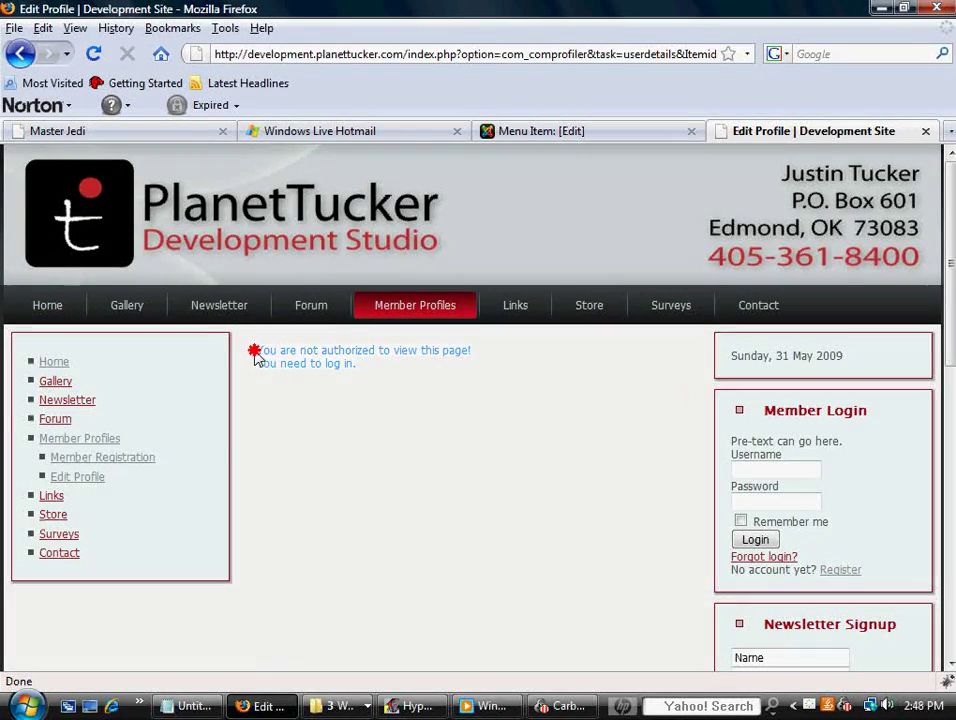
pyautogui.hotkey('ctrl', 'shift', 'Tab')
pyautogui.click(856, 285)
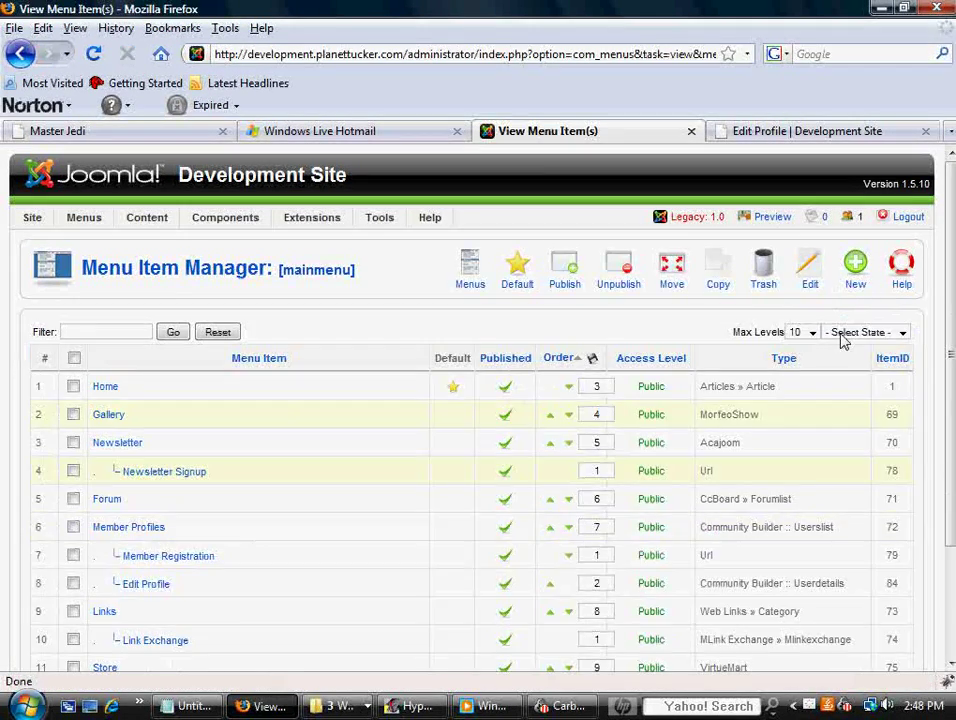
# - Open the Main Menu item list and start a new menu item
pyautogui.moveTo(82, 226)
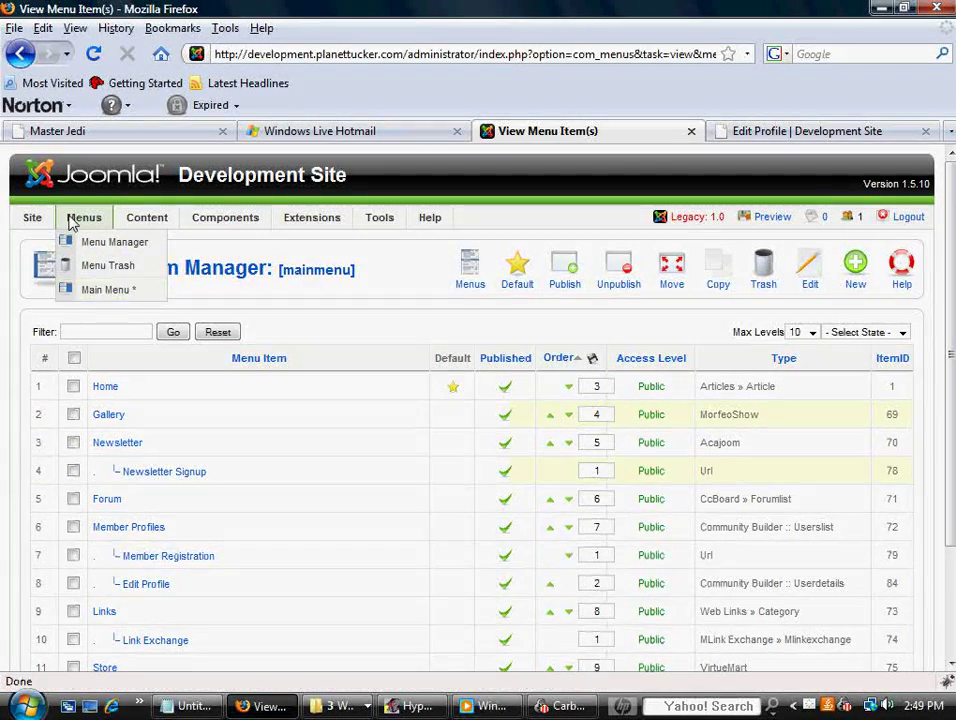
pyautogui.click(96, 290)
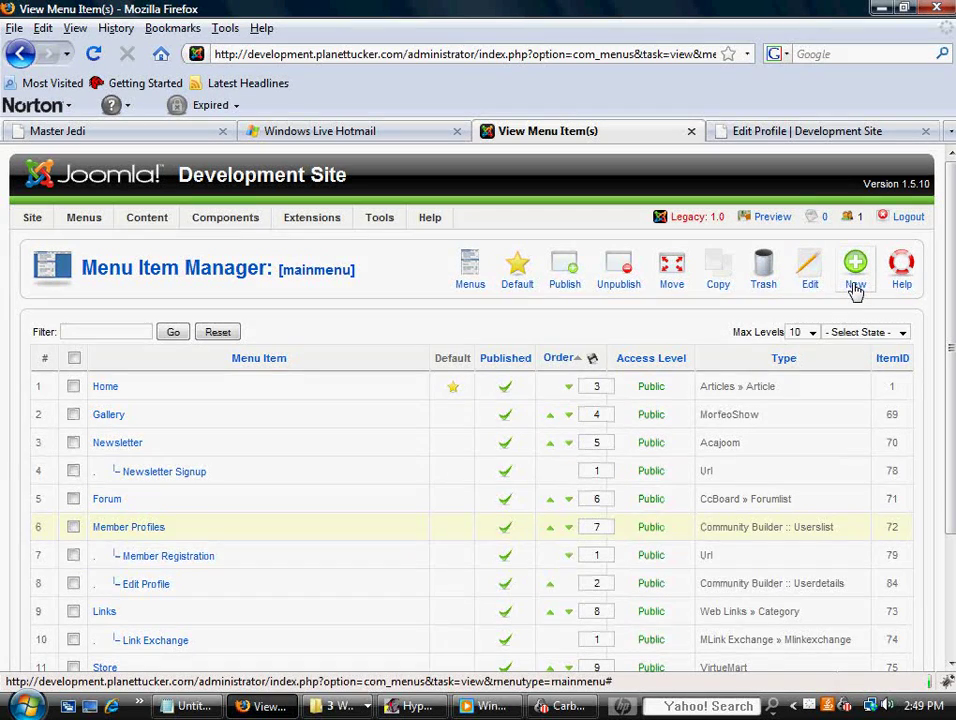
pyautogui.click(855, 288)
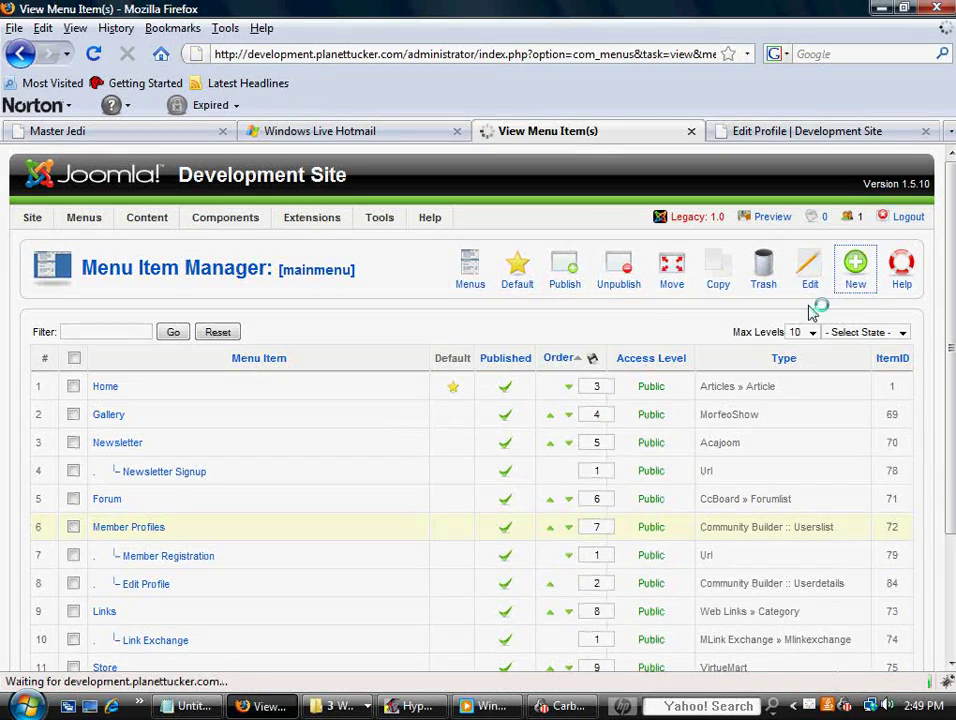
# - Look over the Community Builder item types, cancel, then begin a fresh new menu item
pyautogui.click(181, 447)
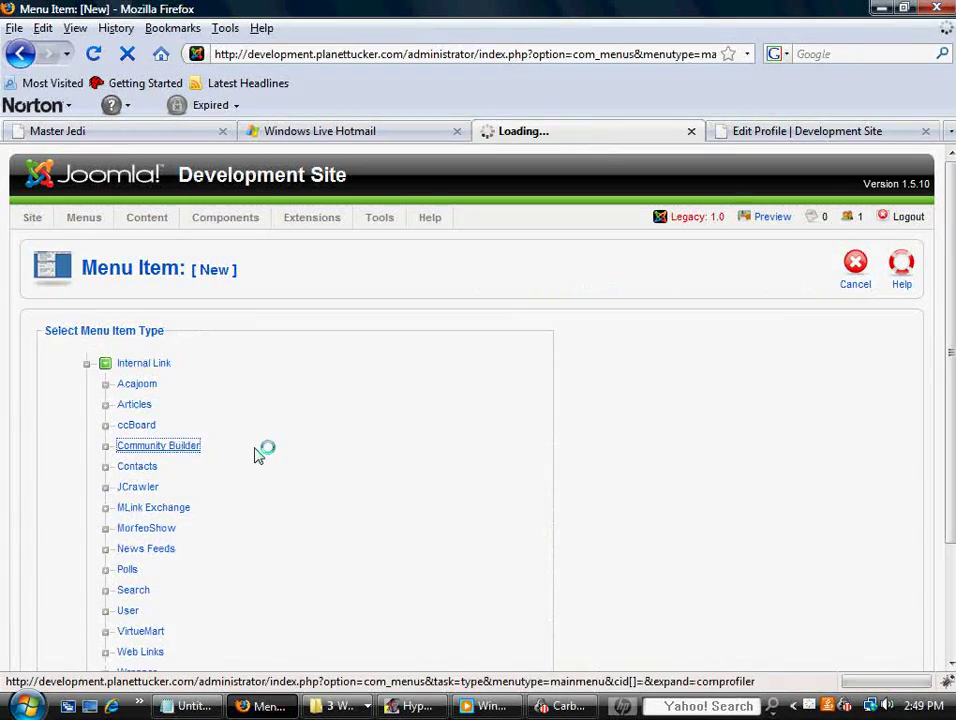
pyautogui.scroll(-2, 240, 450)
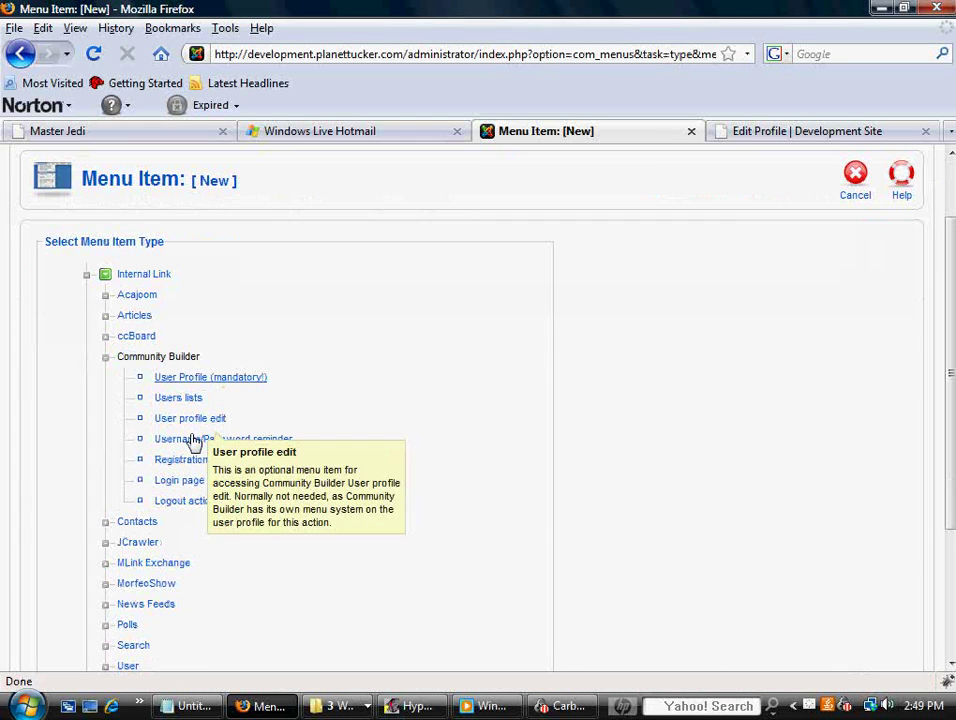
pyautogui.click(467, 493)
pyautogui.scroll(2, 467, 500)
pyautogui.click(852, 278)
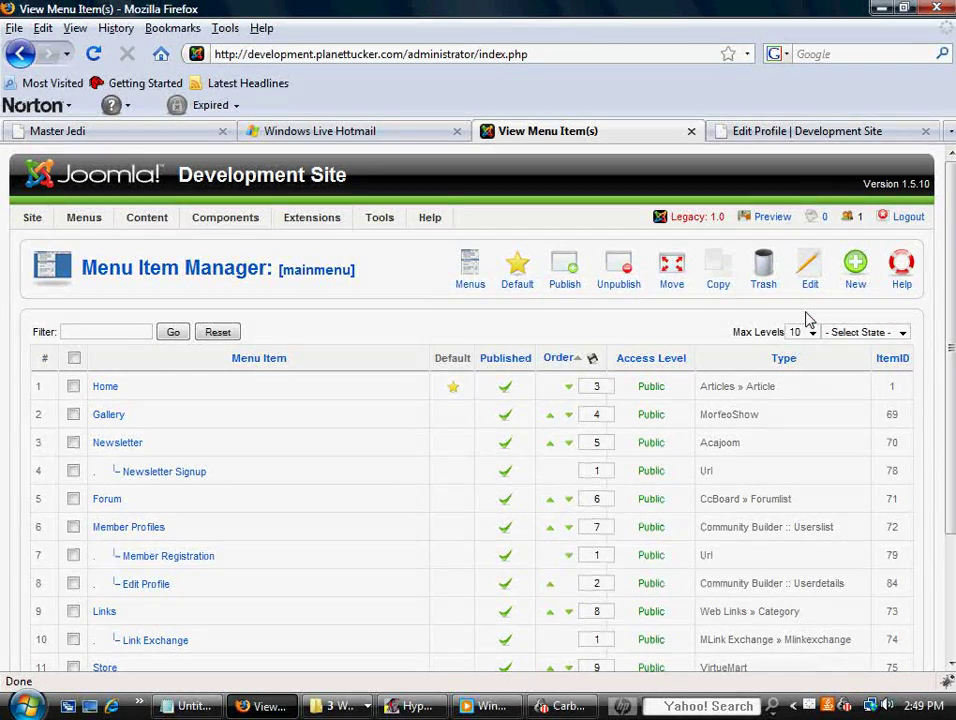
pyautogui.click(855, 282)
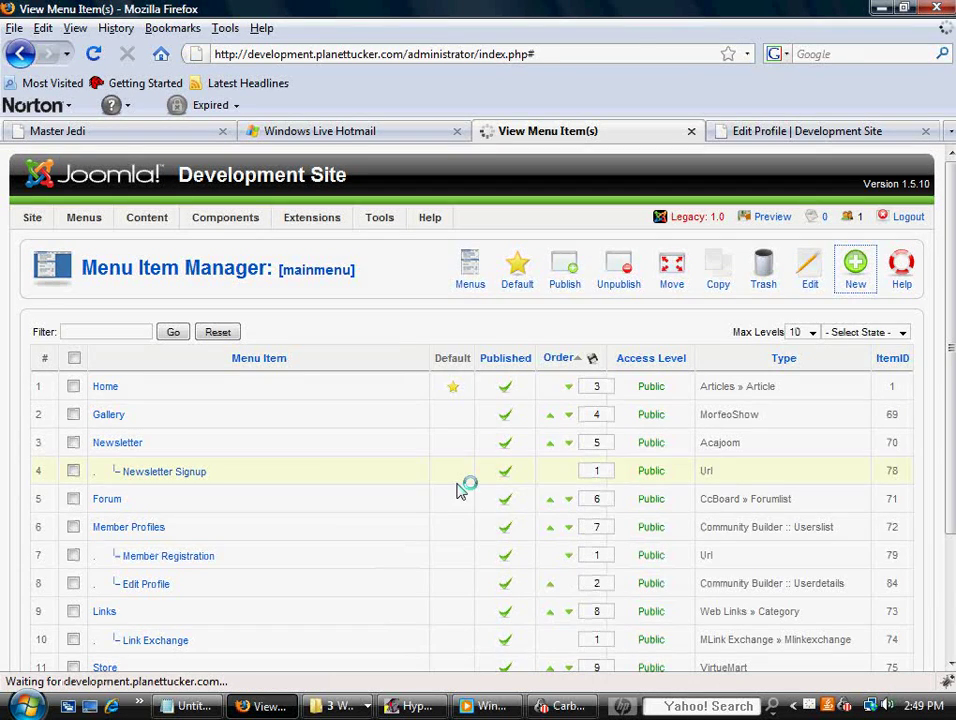